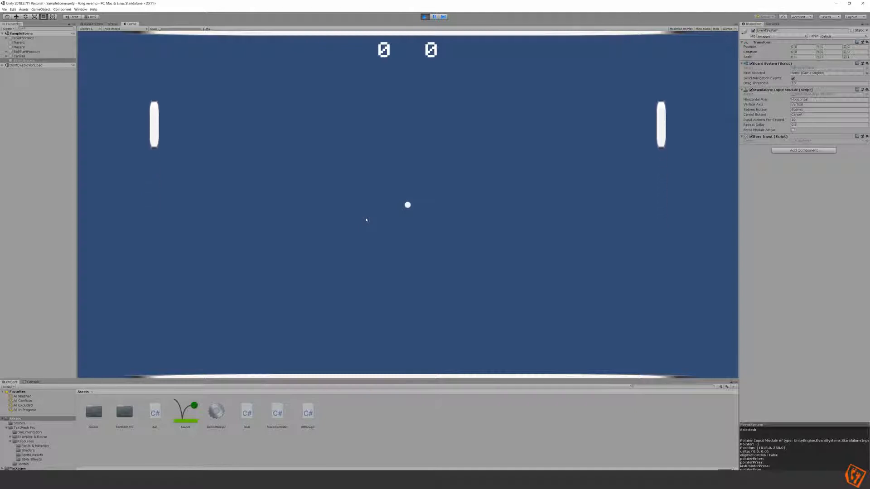
- Play-test the vertical movement of both paddles, and exit play mode
{"action": "key", "text": "Down"}
{"action": "key", "text": "Up"}
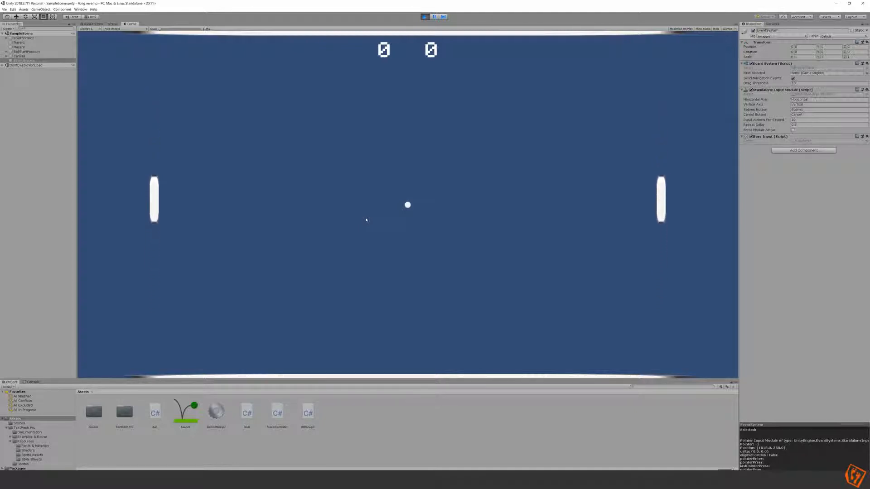
{"action": "key", "text": "Down"}
{"action": "key", "text": "Up"}
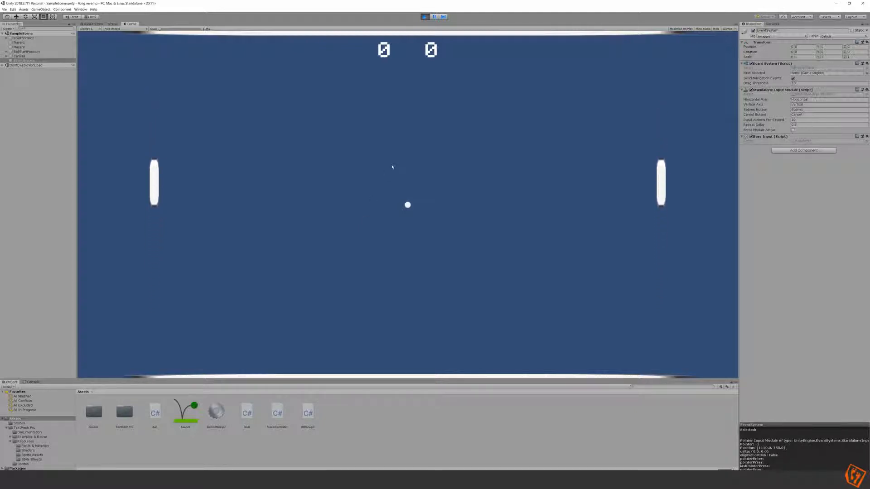
{"action": "key", "text": "Down"}
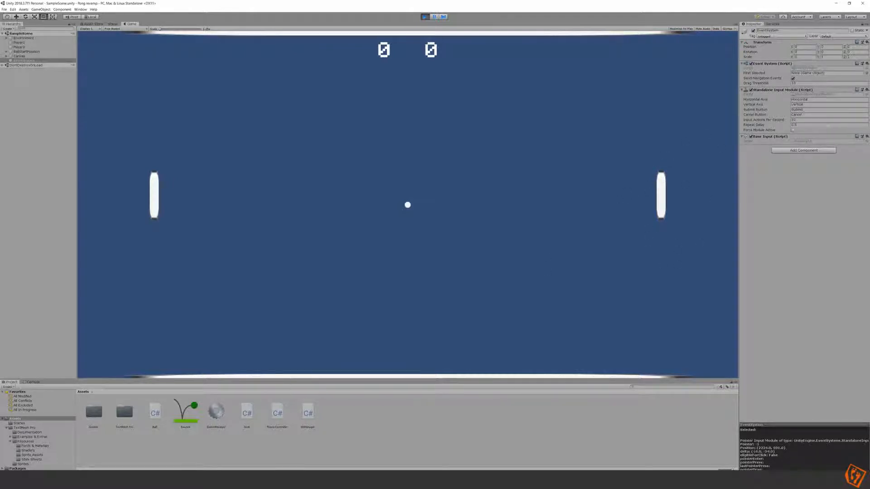
{"action": "key", "text": "Up"}
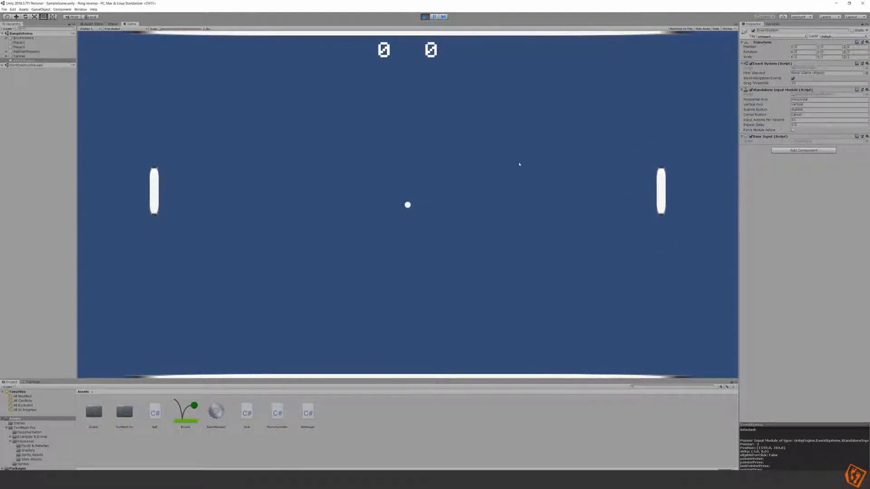
{"action": "key", "text": "Down"}
{"action": "left_click", "coordinate": [425, 17]}
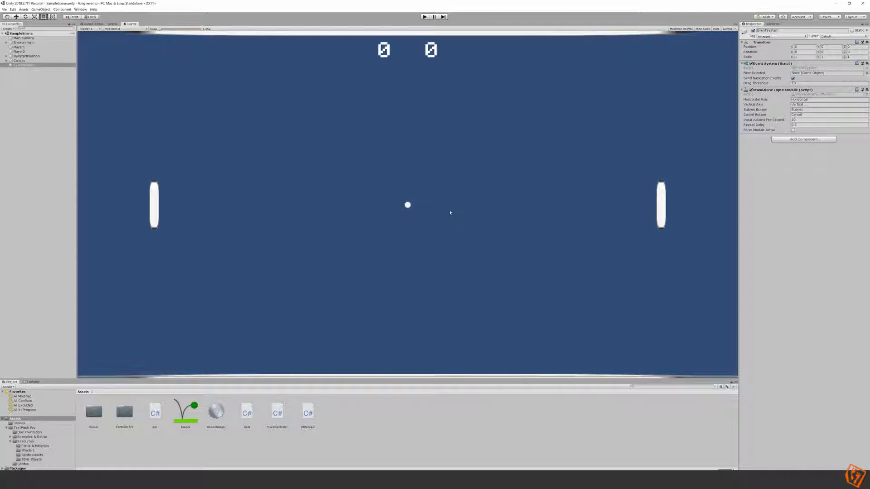
- Open the PlayerController script in Visual Studio Code and enlarge its text
{"action": "left_click", "coordinate": [278, 412]}
{"action": "left_click", "coordinate": [345, 422]}
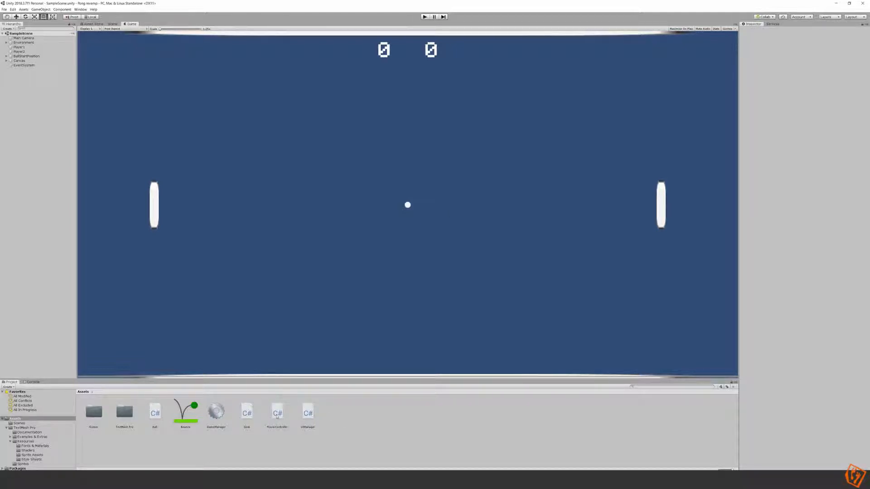
{"action": "left_click", "coordinate": [277, 414]}
{"action": "left_click", "coordinate": [292, 448]}
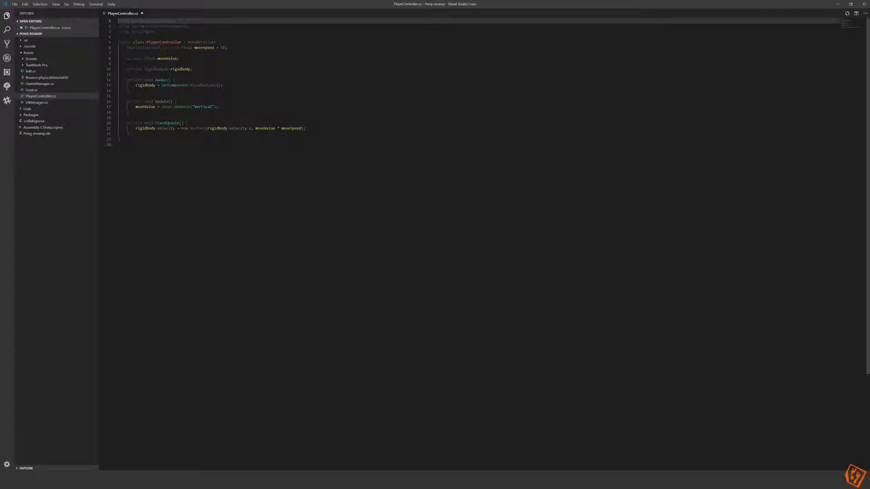
{"action": "scroll", "coordinate": [483, 244], "scroll_direction": "up", "scroll_amount": 3, "text": "ctrl"}
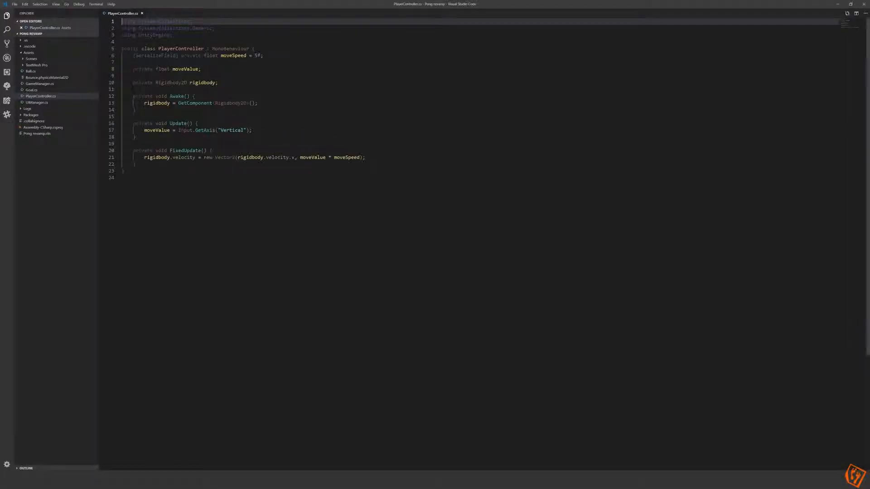
{"action": "scroll", "coordinate": [483, 245], "scroll_direction": "up", "scroll_amount": 3, "text": "ctrl"}
{"action": "scroll", "coordinate": [483, 244], "scroll_direction": "down", "scroll_amount": 2, "text": "ctrl"}
{"action": "scroll", "coordinate": [483, 244], "scroll_direction": "up", "scroll_amount": 2, "text": "ctrl"}
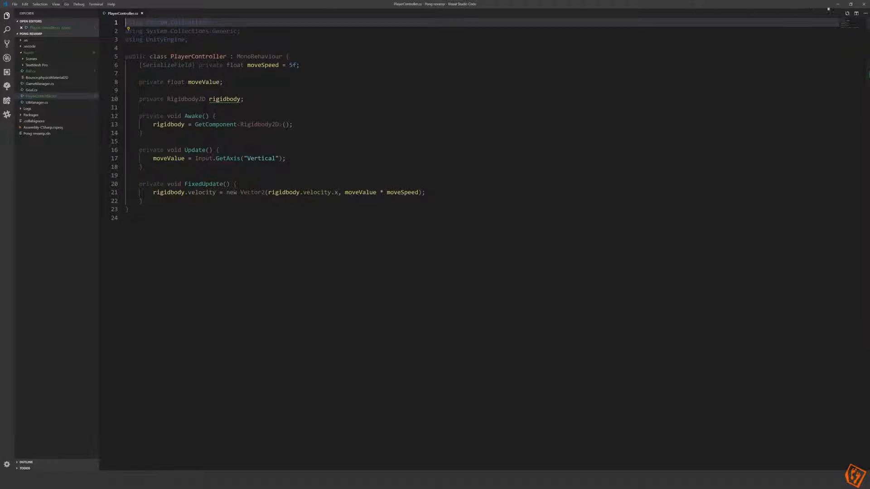
- Switch back to Unity and inspect the components of the Player1 and Player2 objects
{"action": "left_click", "coordinate": [837, 4]}
{"action": "left_click", "coordinate": [19, 46]}
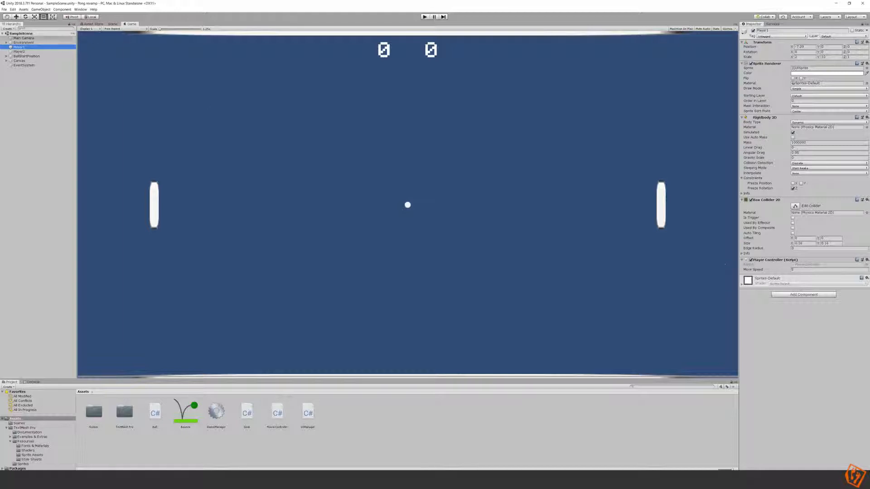
{"action": "left_click", "coordinate": [37, 52]}
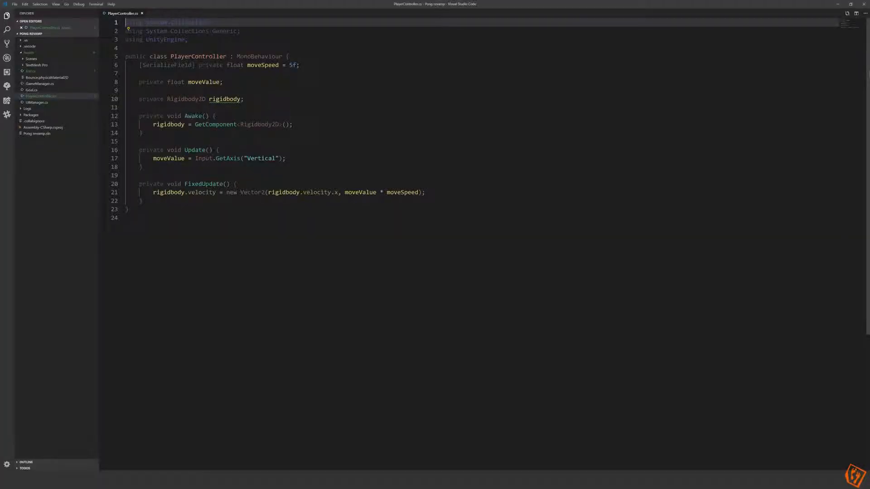
- Examine the "Vertical" axis read by Input.GetAxis in the PlayerController script's Update method
{"action": "double_click", "coordinate": [267, 158]}
{"action": "key", "text": "Right"}
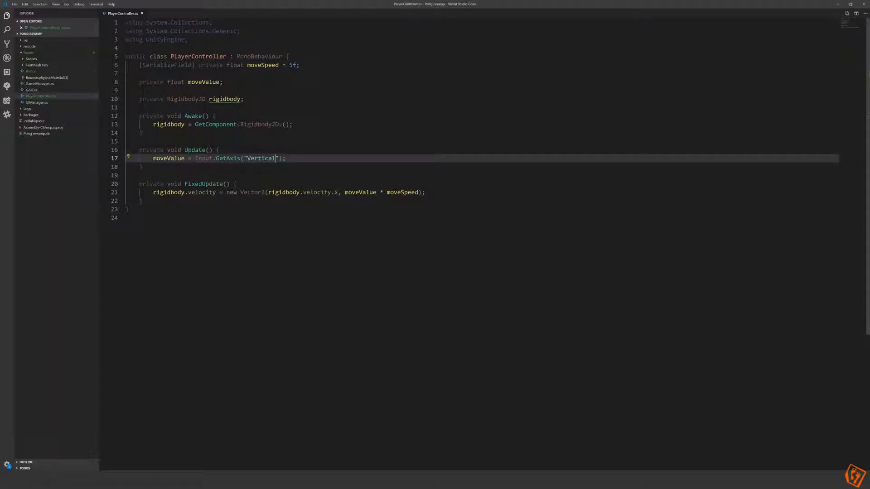
{"action": "key", "text": "End"}
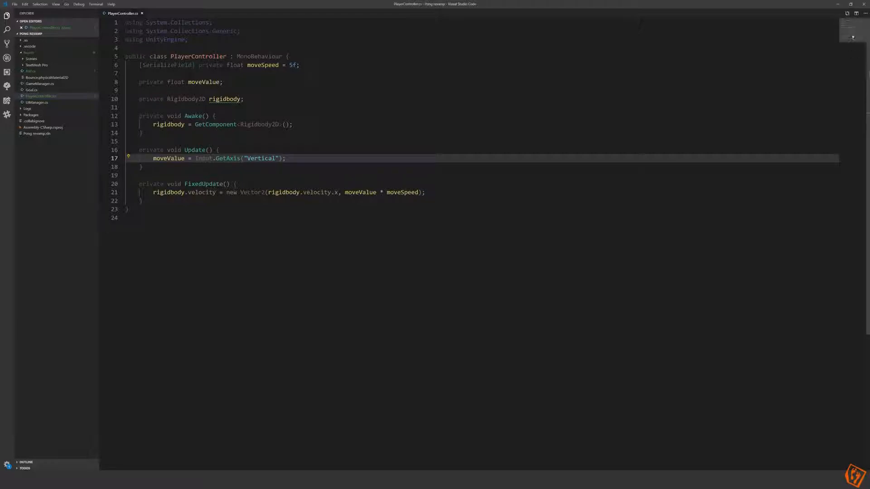
- Return to Unity, open the Input section of the Project Settings and review the first Vertical axis definition
{"action": "left_click", "coordinate": [838, 5]}
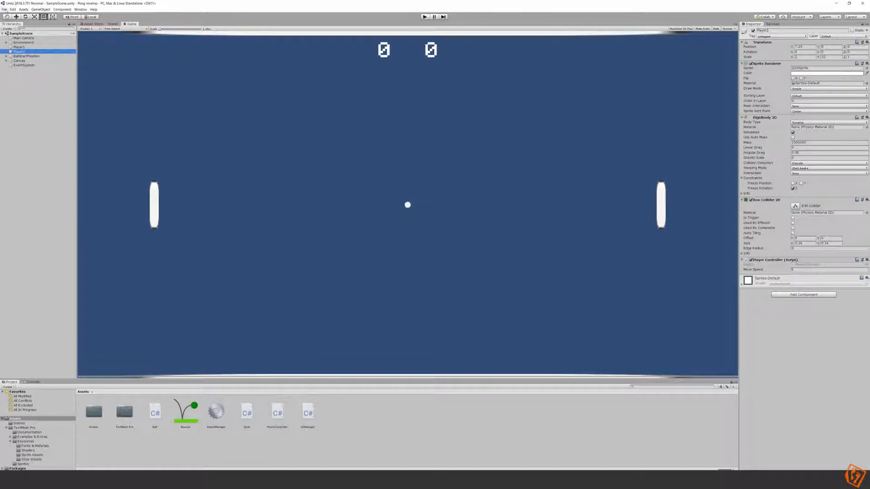
{"action": "left_click", "coordinate": [5, 10]}
{"action": "mouse_move", "coordinate": [13, 10]}
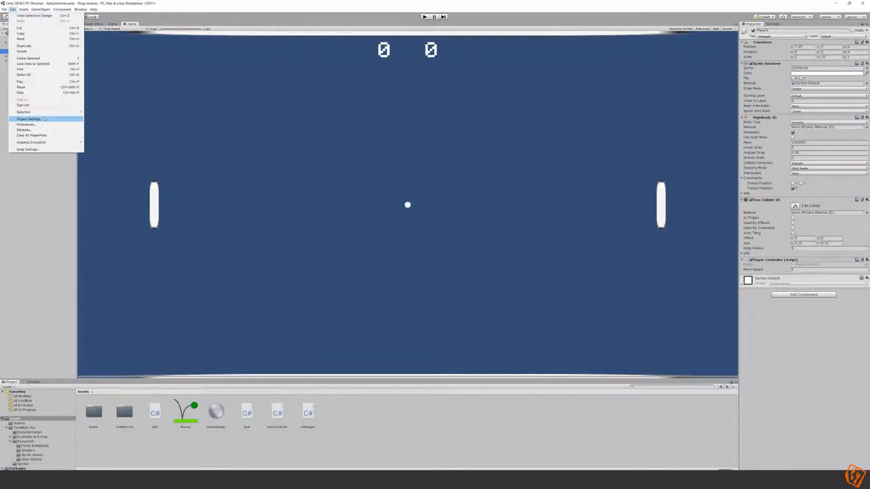
{"action": "left_click", "coordinate": [29, 119]}
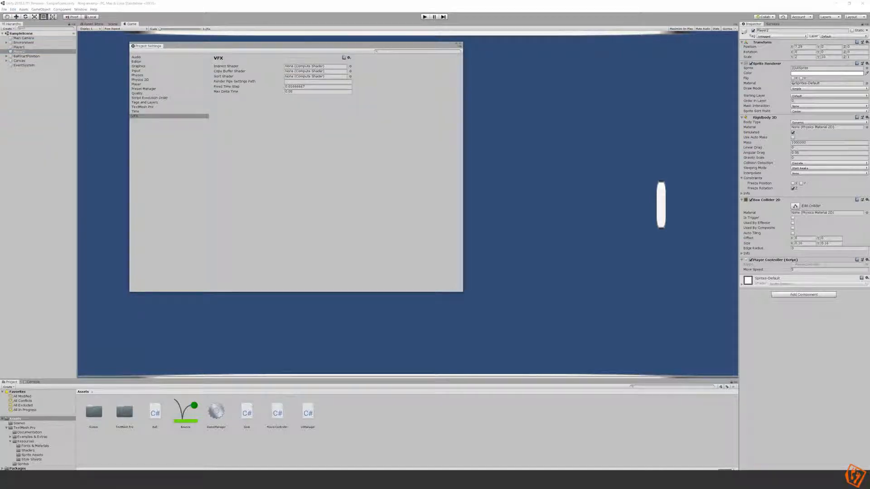
{"action": "left_click", "coordinate": [135, 71]}
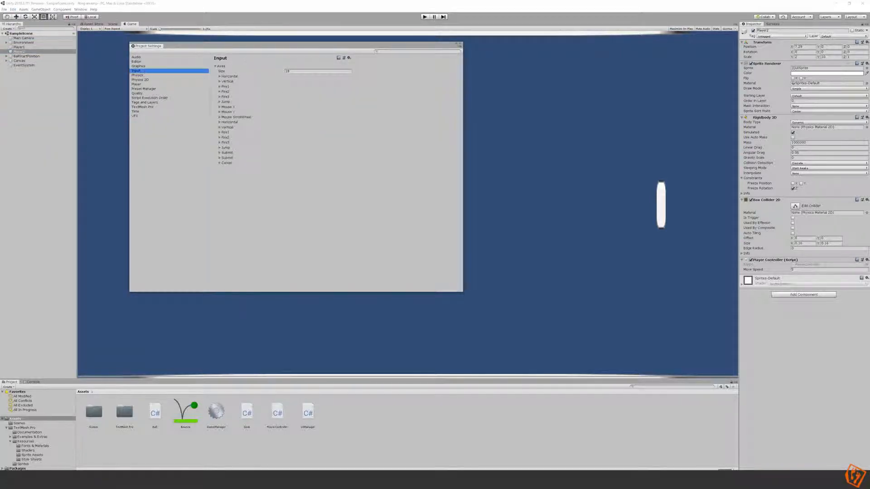
{"action": "left_click_drag", "start_coordinate": [154, 46], "coordinate": [236, 52]}
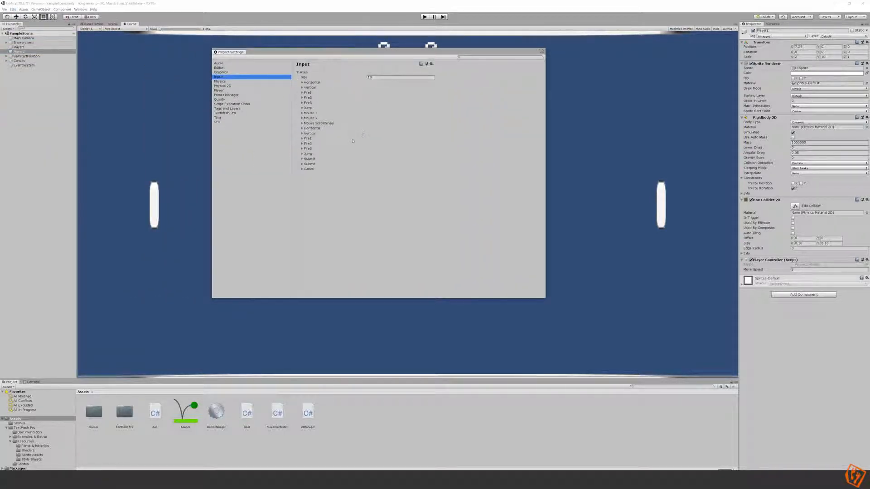
{"action": "left_click", "coordinate": [310, 87]}
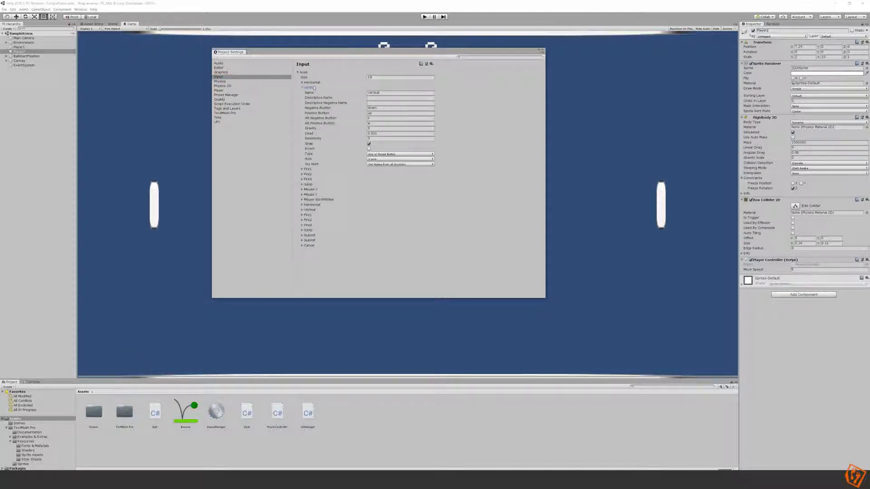
{"action": "left_click", "coordinate": [311, 87]}
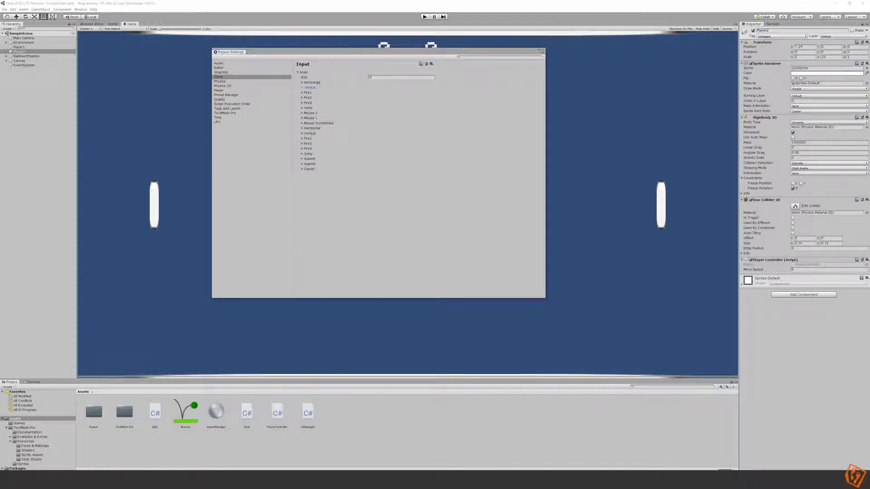
- Duplicate the first Horizontal axis and the first Vertical axis in the input axes list
{"action": "right_click", "coordinate": [313, 85]}
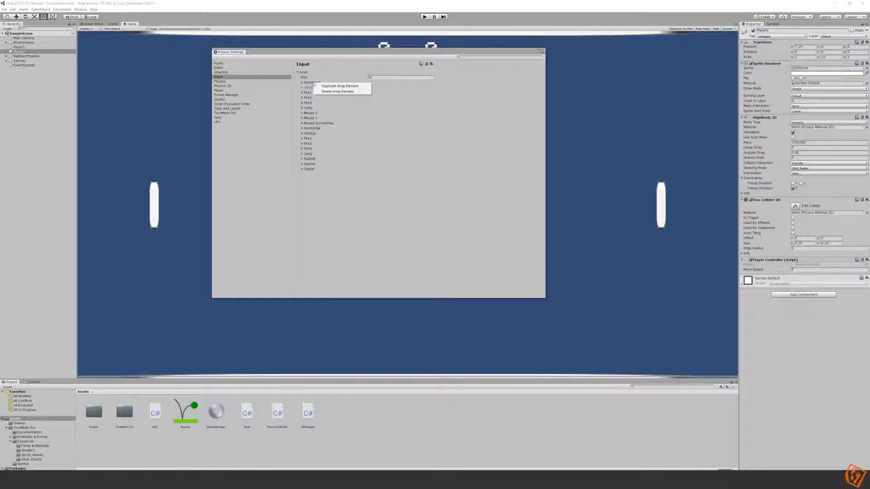
{"action": "left_click", "coordinate": [337, 86]}
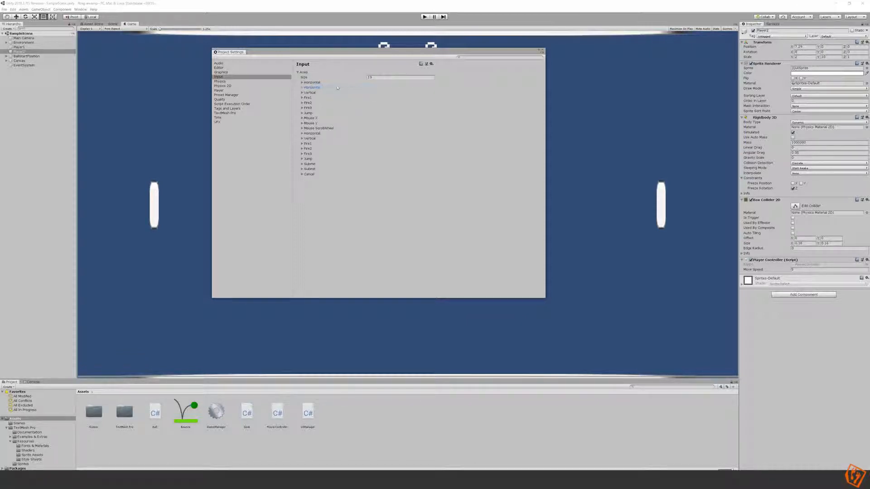
{"action": "right_click", "coordinate": [312, 93]}
{"action": "left_click", "coordinate": [337, 95]}
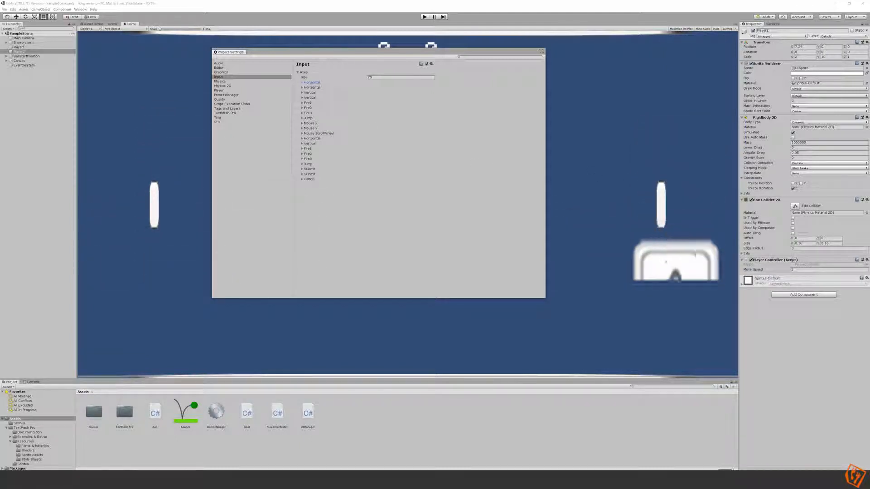
- Clear the Negative Button and Positive Button of the first Horizontal axis
{"action": "left_click", "coordinate": [314, 83]}
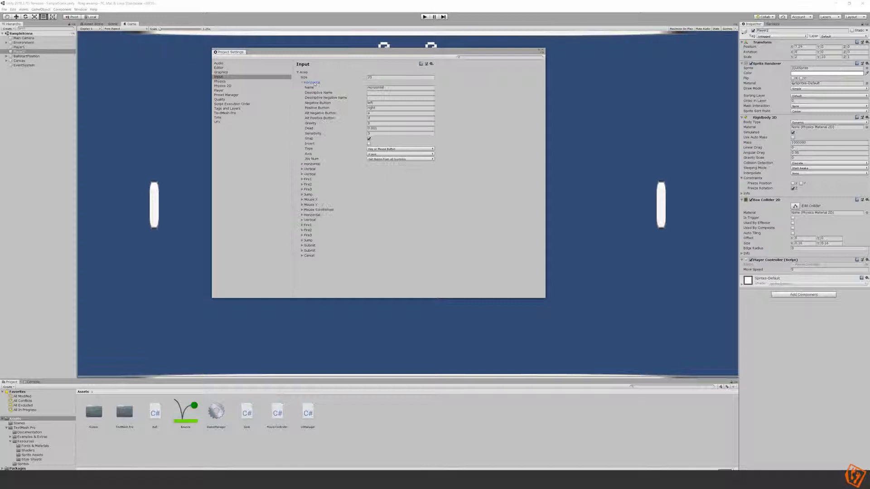
{"action": "left_click", "coordinate": [378, 104]}
{"action": "left_click", "coordinate": [381, 107]}
- Rename the duplicated Horizontal axis as HorizontalP2 and clear its Alt Negative Button and Alt Positive Button
{"action": "left_click", "coordinate": [317, 164]}
{"action": "left_click", "coordinate": [390, 169]}
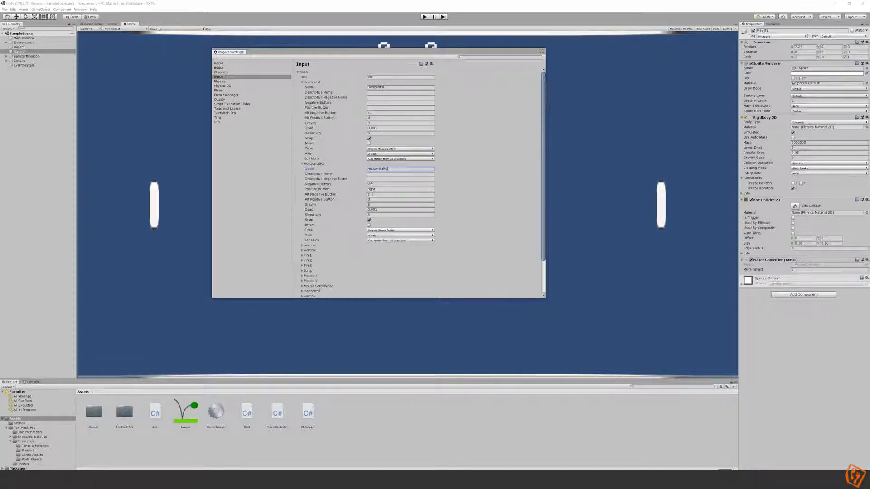
{"action": "left_click", "coordinate": [373, 194]}
{"action": "key", "text": "BackSpace"}
{"action": "left_click", "coordinate": [379, 200]}
{"action": "left_click", "coordinate": [302, 164]}
{"action": "left_click", "coordinate": [302, 83]}
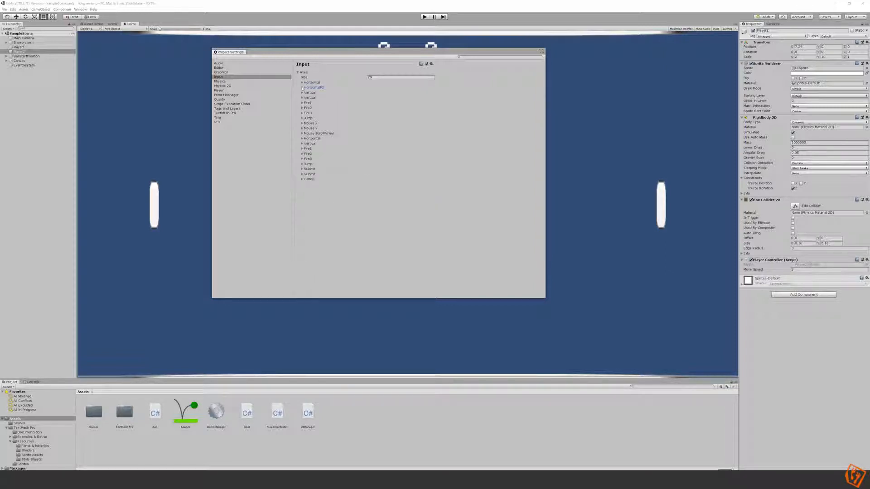
- Clear the Negative Button and Positive Button of the first Vertical axis
{"action": "left_click", "coordinate": [310, 93]}
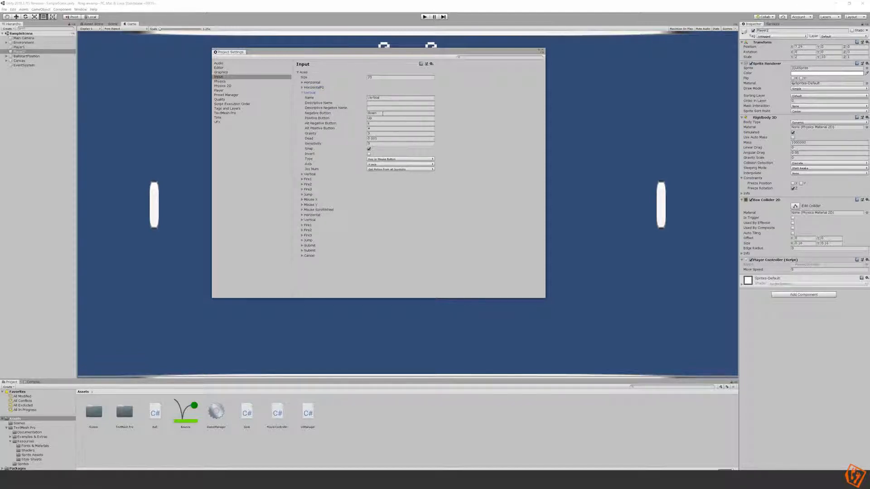
{"action": "left_click", "coordinate": [382, 114]}
{"action": "key", "text": "BackSpace"}
{"action": "left_click", "coordinate": [378, 117]}
- Rename the duplicated Vertical axis as VerticalP2 and clear its Alt Negative Button and Alt Positive Button
{"action": "left_click", "coordinate": [302, 174]}
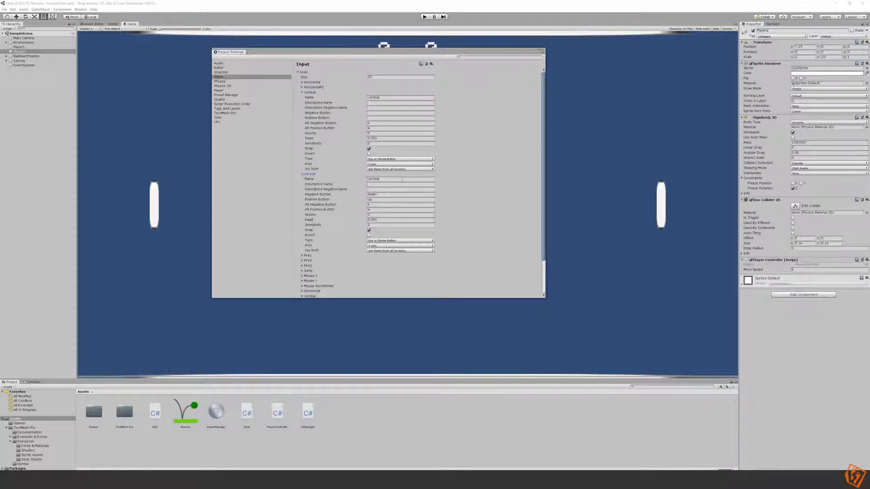
{"action": "left_click", "coordinate": [399, 179]}
{"action": "left_click", "coordinate": [376, 205]}
{"action": "key", "text": "BackSpace"}
{"action": "left_click", "coordinate": [376, 209]}
{"action": "left_click", "coordinate": [302, 174]}
{"action": "left_click", "coordinate": [302, 92]}
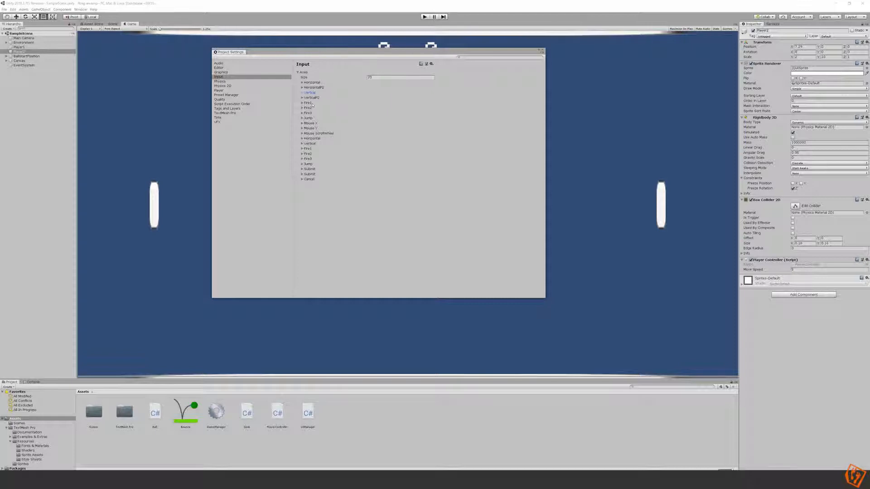
- Set the Positive Button of the Fire2 axis to right ctrl and close the Project Settings
{"action": "left_click", "coordinate": [311, 105]}
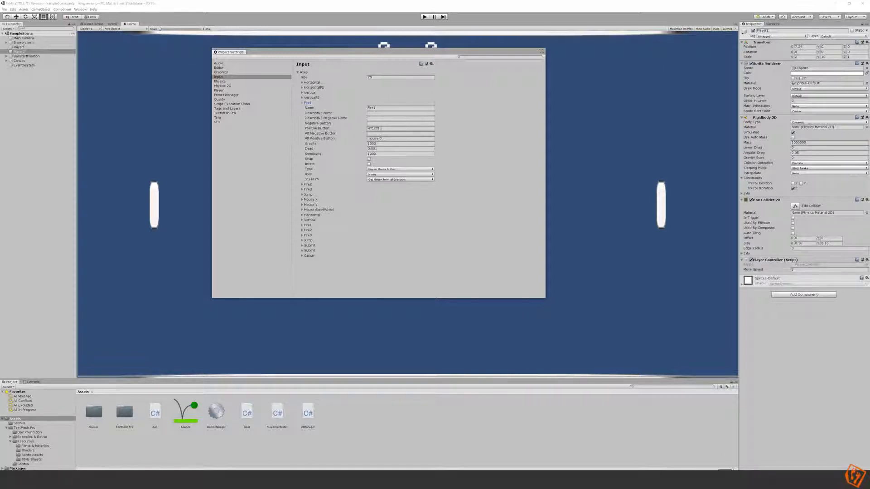
{"action": "left_click", "coordinate": [308, 184]}
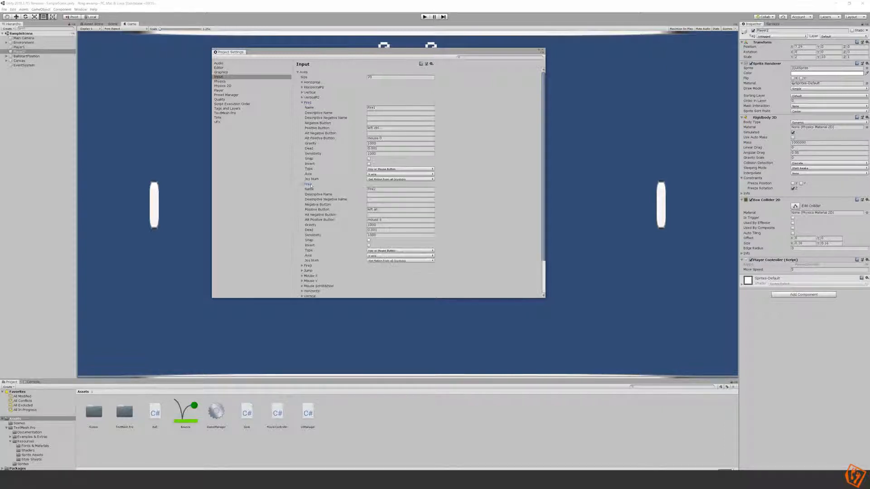
{"action": "left_click", "coordinate": [383, 209]}
{"action": "type", "text": "right ctrl"}
{"action": "left_click", "coordinate": [302, 184]}
{"action": "left_click", "coordinate": [302, 103]}
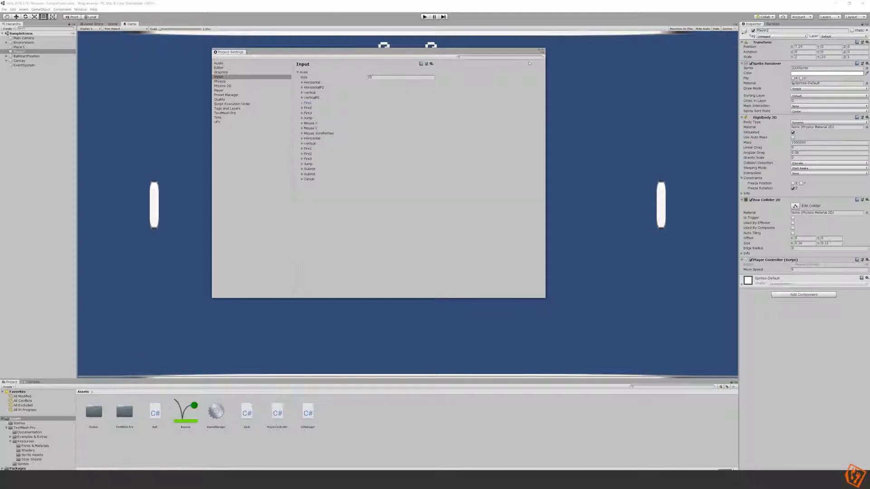
{"action": "left_click", "coordinate": [543, 51]}
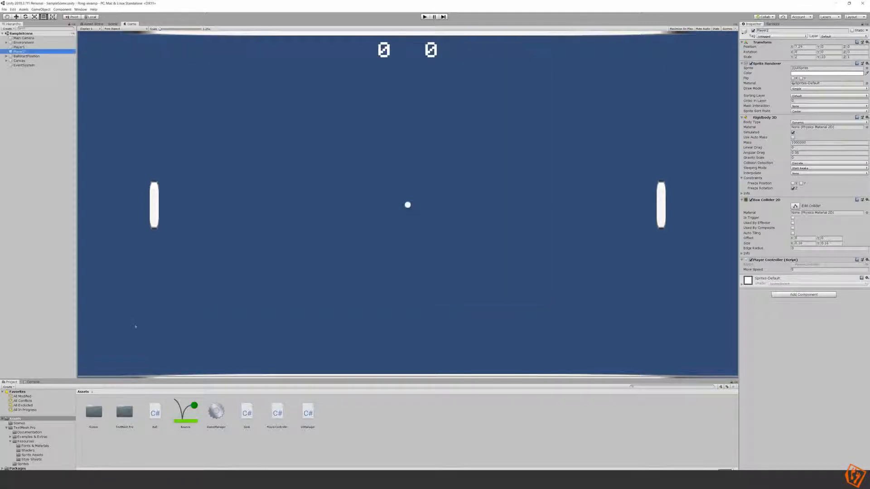
- Switch to the PlayerController script in Visual Studio Code and place the cursor on the empty line above FixedUpdate
{"action": "left_click", "coordinate": [147, 480]}
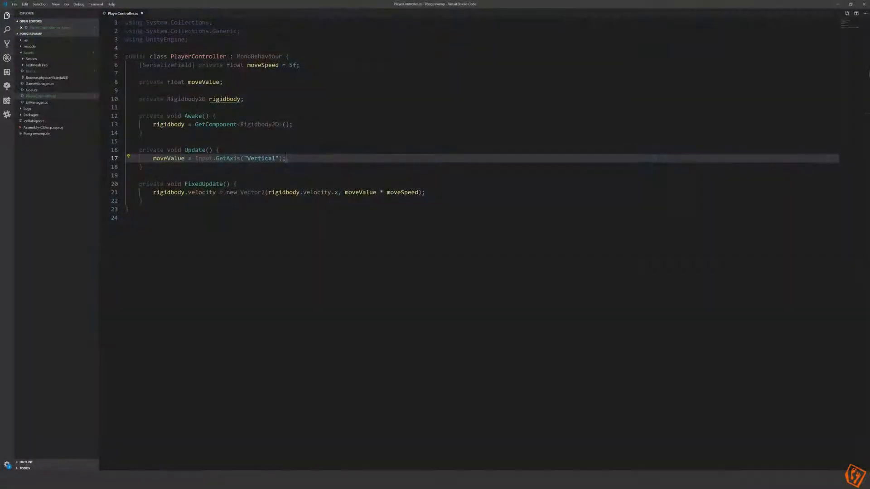
{"action": "left_click", "coordinate": [126, 218]}
{"action": "left_click", "coordinate": [126, 176]}
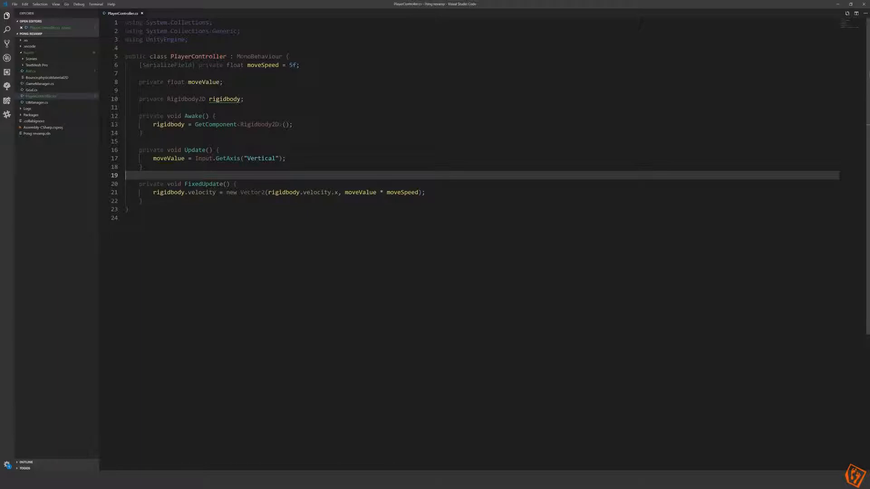
- Declare a private enum Player with the values Player1 and Player2 at the start of the PlayerController class
{"action": "left_click", "coordinate": [289, 57]}
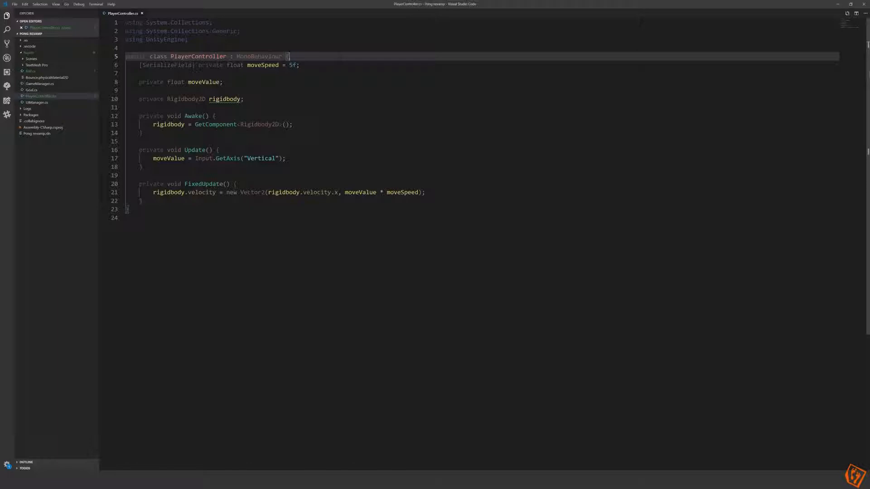
{"action": "key", "text": "Return"}
{"action": "key", "text": "Return"}
{"action": "key", "text": "Up"}
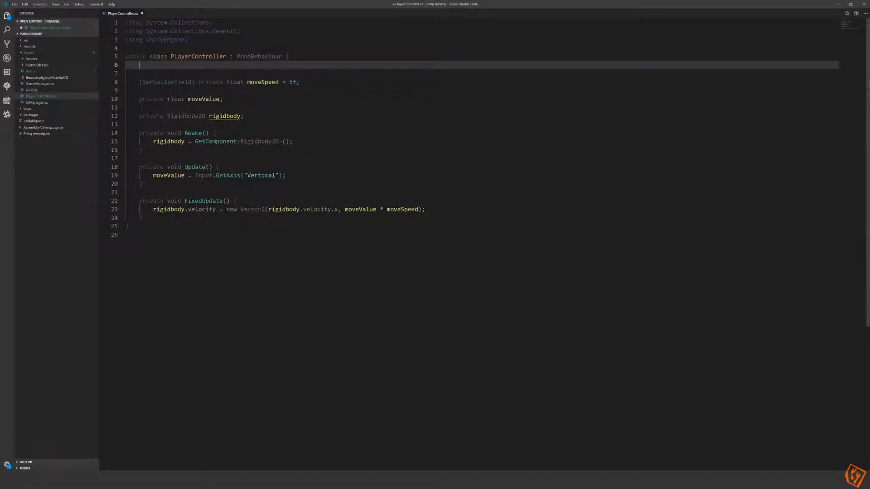
{"action": "type", "text": "private ren"}
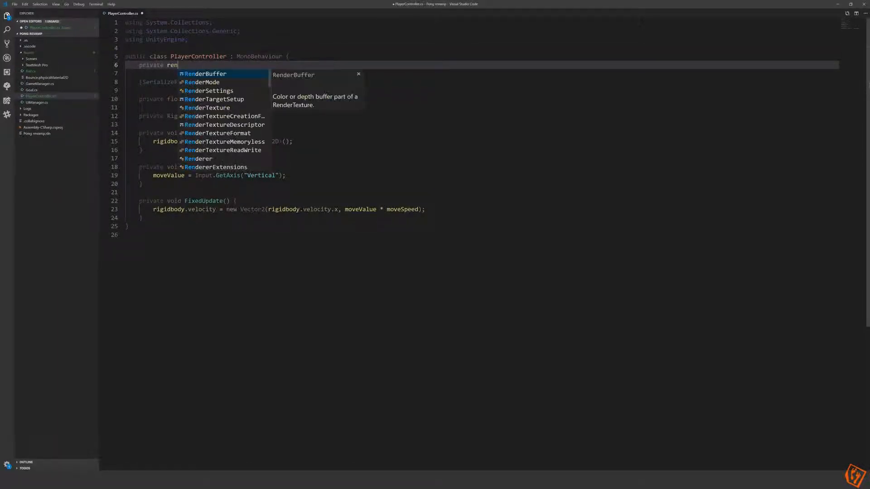
{"action": "key", "text": "BackSpace"}
{"action": "key", "text": "BackSpace"}
{"action": "key", "text": "BackSpace"}
{"action": "type", "text": "enum "}
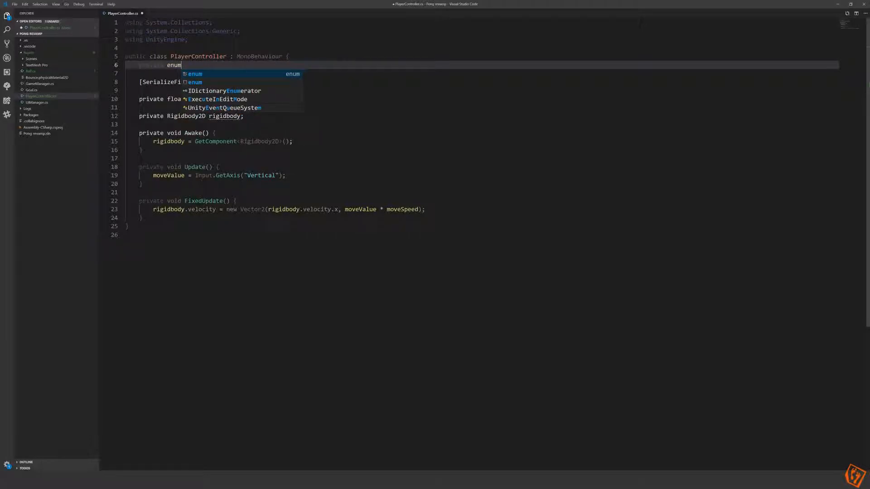
{"action": "type", "text": "Player "}
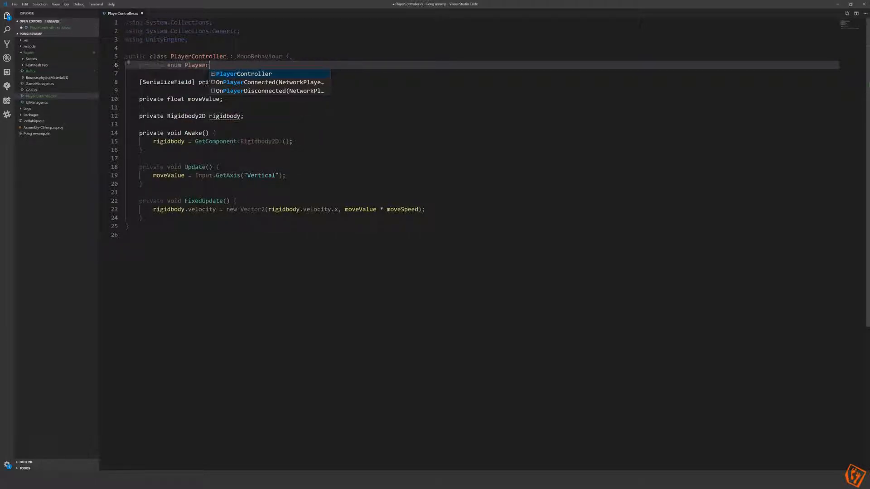
{"action": "type", "text": "{"}
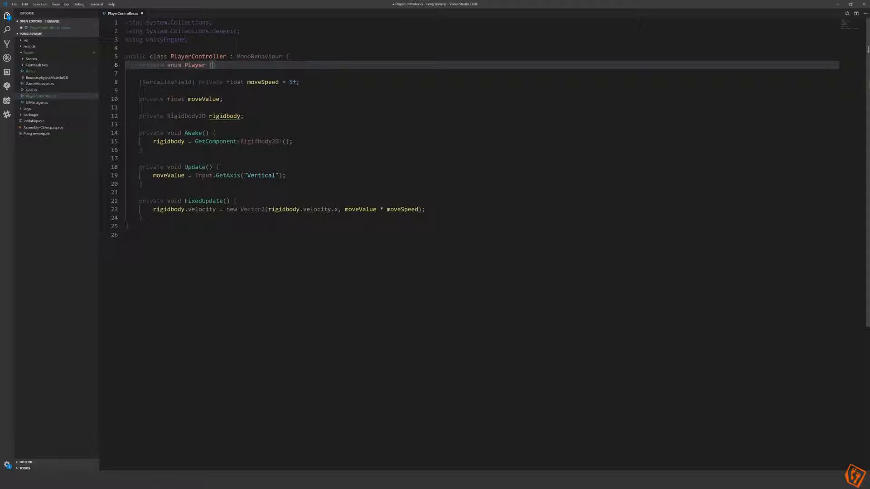
{"action": "type", "text": "Player1, Player2"}
- Add a serialized private field of type Player named player below moveSpeed and save the script
{"action": "left_click", "coordinate": [300, 82]}
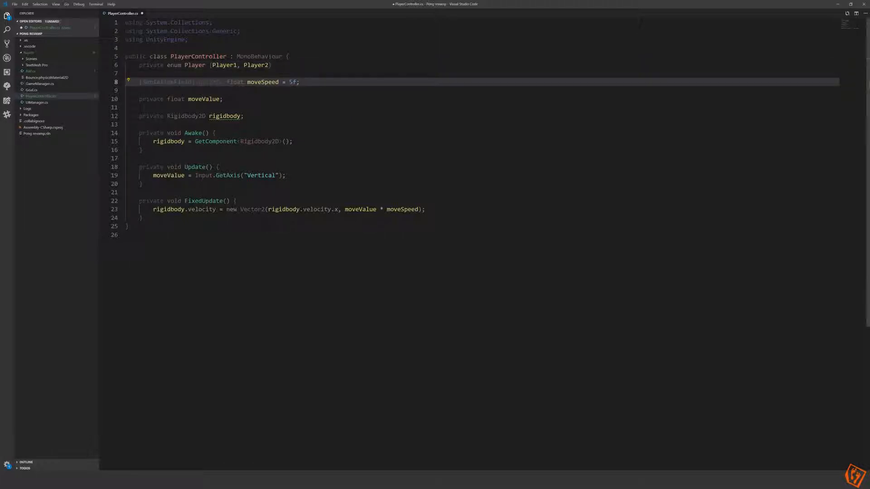
{"action": "key", "text": "Return"}
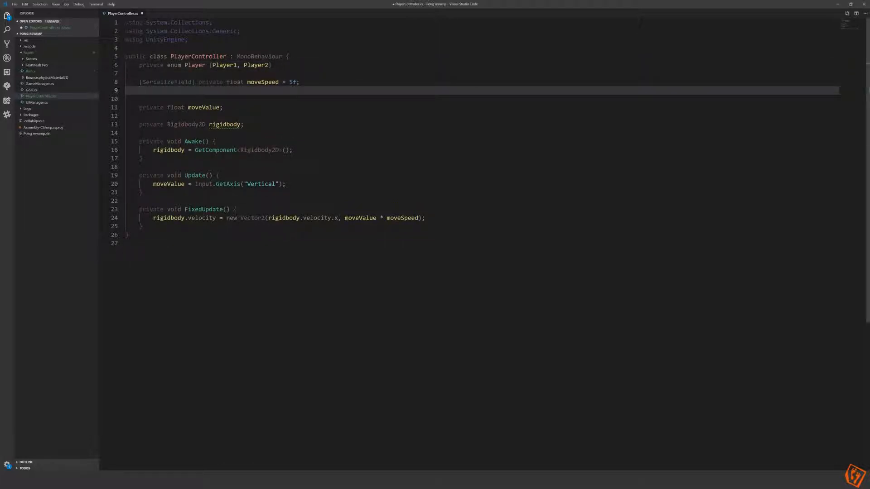
{"action": "type", "text": "[SerializeField] priva"}
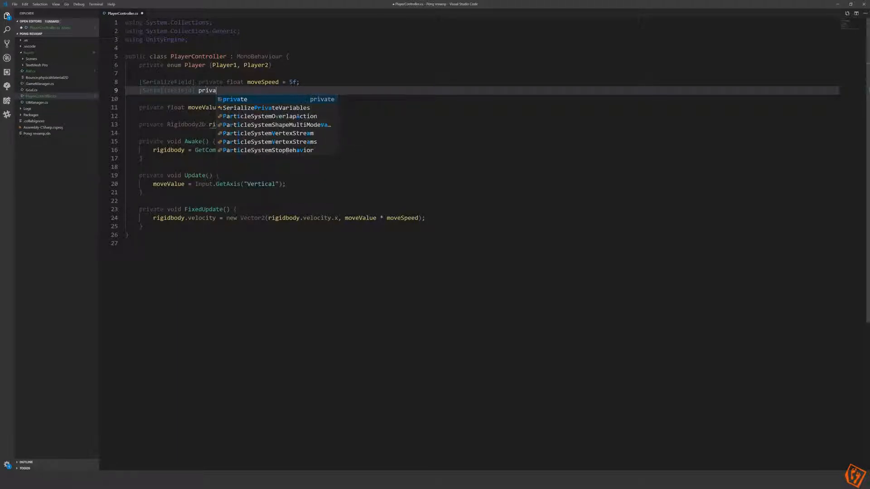
{"action": "type", "text": "te Player"}
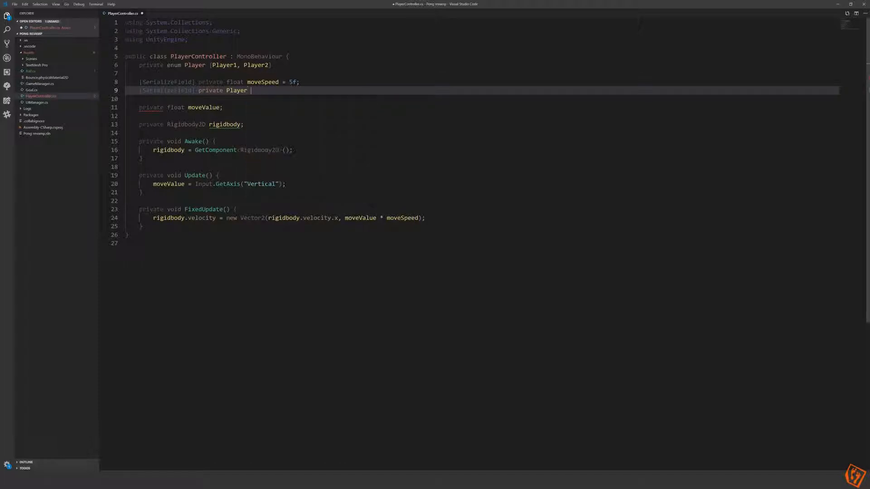
{"action": "type", "text": " player;"}
{"action": "left_click", "coordinate": [223, 107]}
{"action": "key", "text": "ctrl+s"}
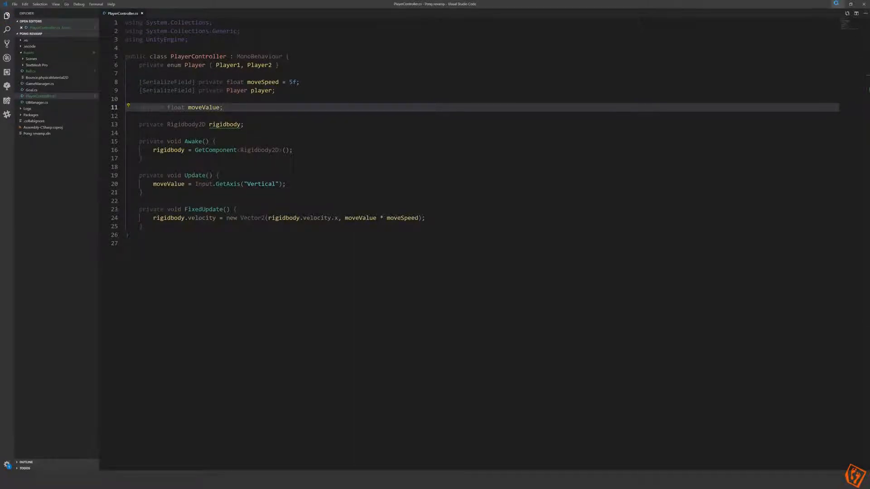
- Switch to Unity and set the Player option of the Player1 object's Player Controller to Player 1
{"action": "left_click", "coordinate": [836, 5]}
{"action": "left_click", "coordinate": [21, 47]}
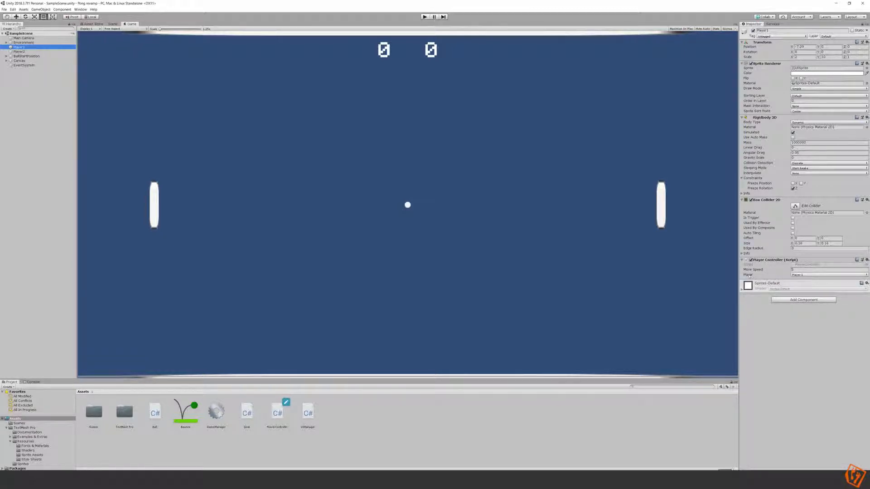
{"action": "left_click", "coordinate": [808, 276]}
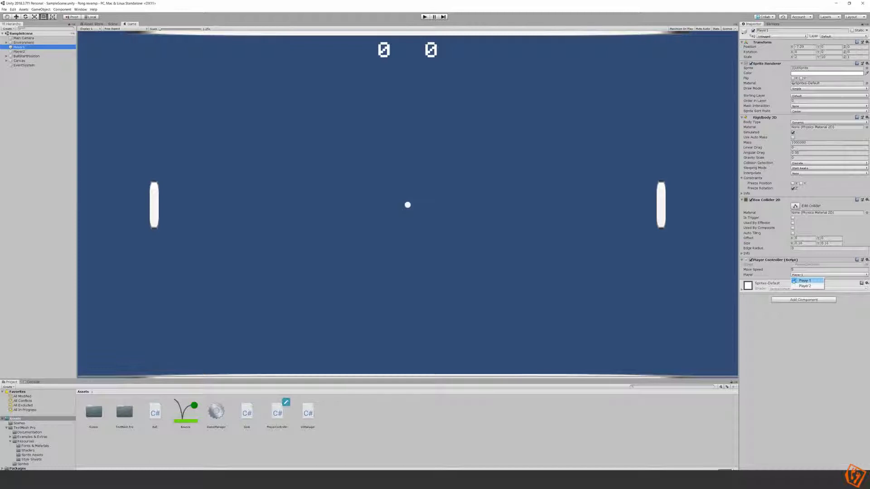
{"action": "left_click", "coordinate": [804, 281]}
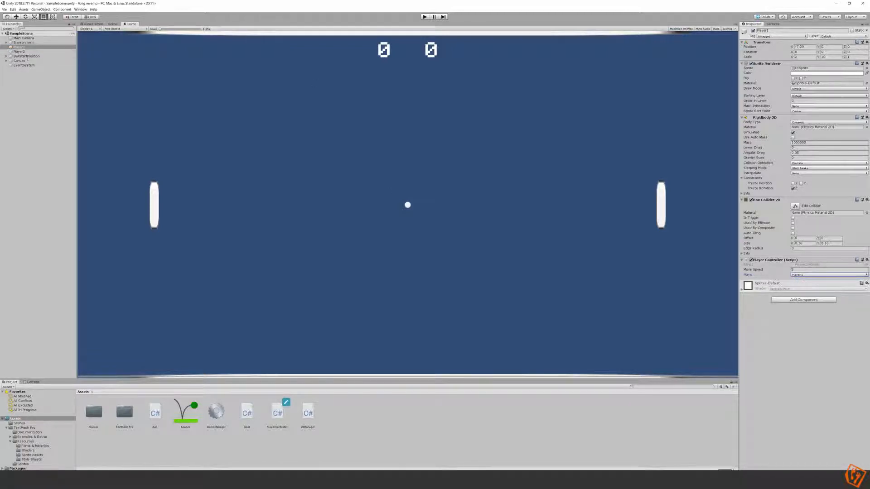
- Set the Player option of the Player2 object's Player Controller to Player 2
{"action": "left_click", "coordinate": [27, 56]}
{"action": "left_click", "coordinate": [25, 51]}
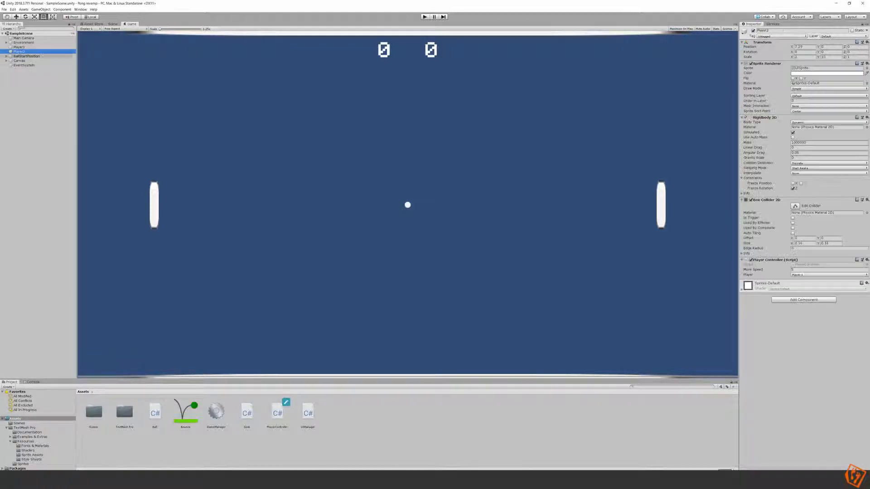
{"action": "left_click", "coordinate": [815, 275]}
{"action": "left_click", "coordinate": [809, 288]}
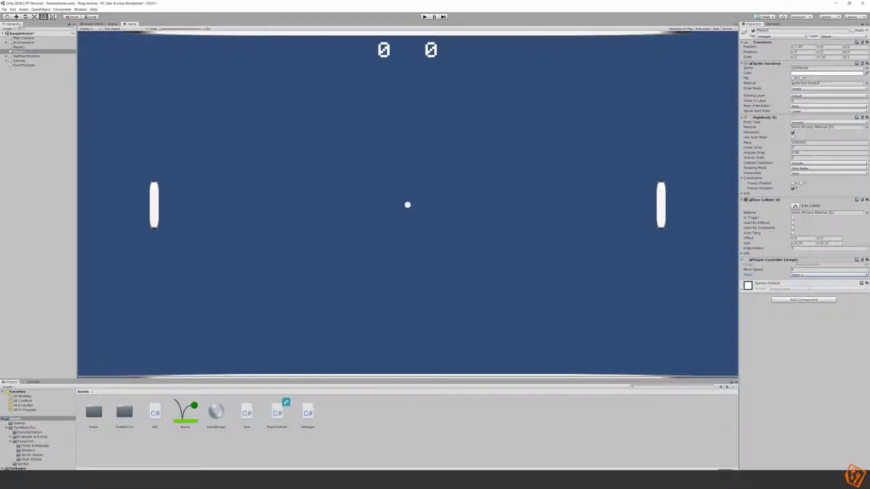
- Switch to Visual Studio Code and start an if block in Update with the condition player == Player.Player1
{"action": "key", "text": "alt+Tab"}
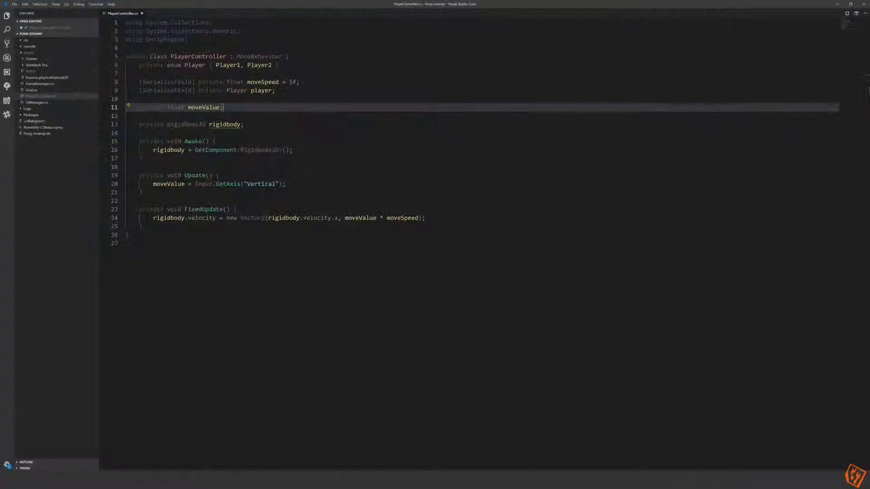
{"action": "left_click", "coordinate": [219, 175]}
{"action": "key", "text": "Down"}
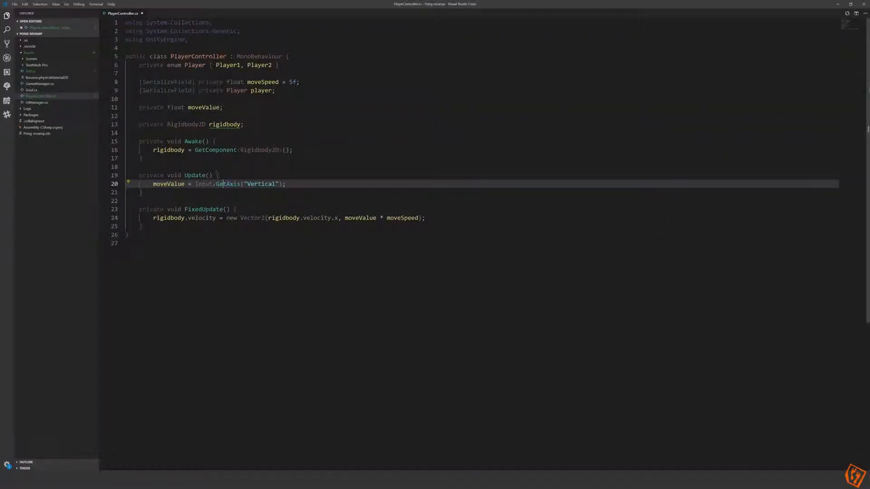
{"action": "key", "text": "Up"}
{"action": "key", "text": "Up"}
{"action": "key", "text": "Down"}
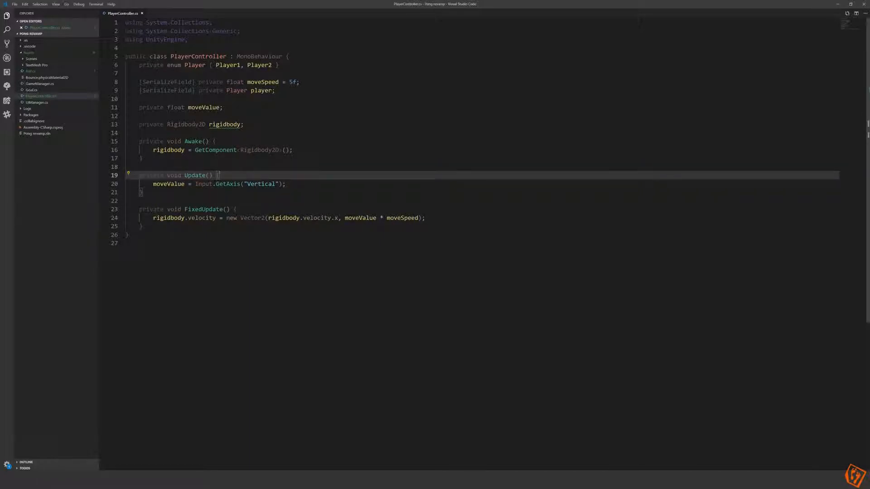
{"action": "key", "text": "Return"}
{"action": "type", "text": "if("}
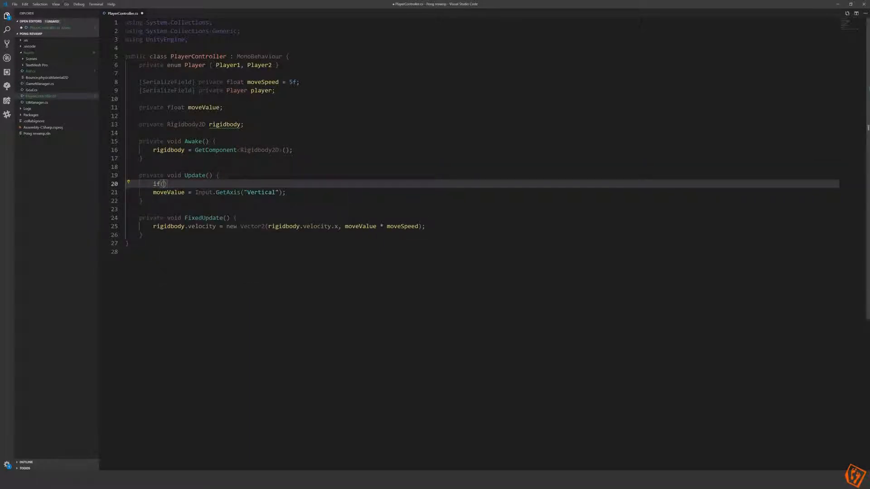
{"action": "type", "text": "player =="}
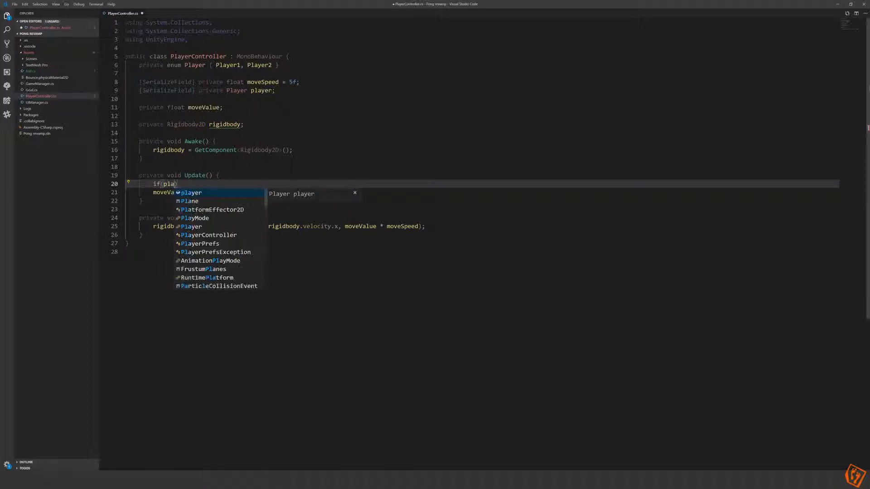
{"action": "type", "text": " Player.p"}
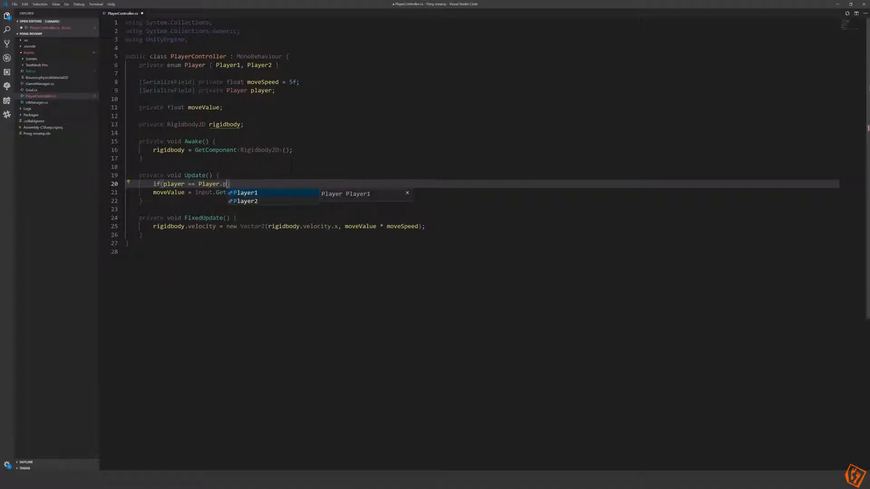
{"action": "key", "text": "Tab"}
{"action": "type", "text": "{"}
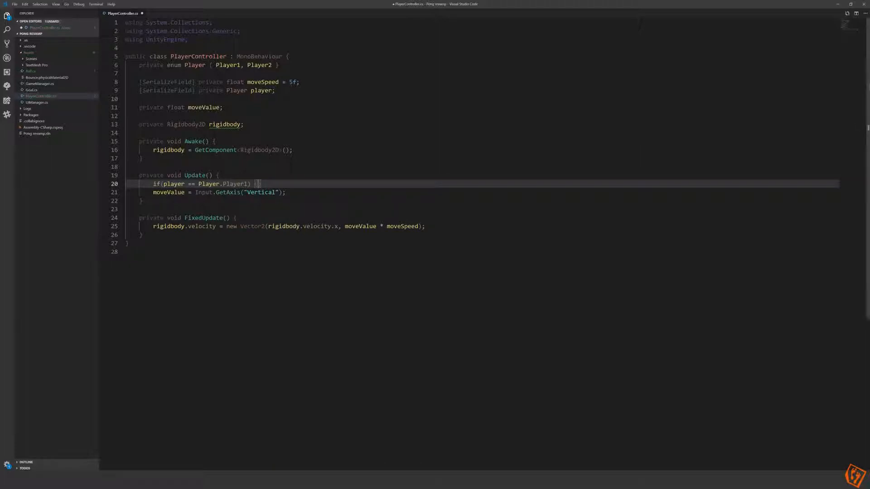
- Move the moveValue assignment into the Player1 if block and remove the leftover empty line
{"action": "key", "text": "Return"}
{"action": "key", "text": "Down"}
{"action": "key", "text": "Down"}
{"action": "key", "text": "alt+Up"}
{"action": "key", "text": "alt+Up"}
{"action": "key", "text": "Down"}
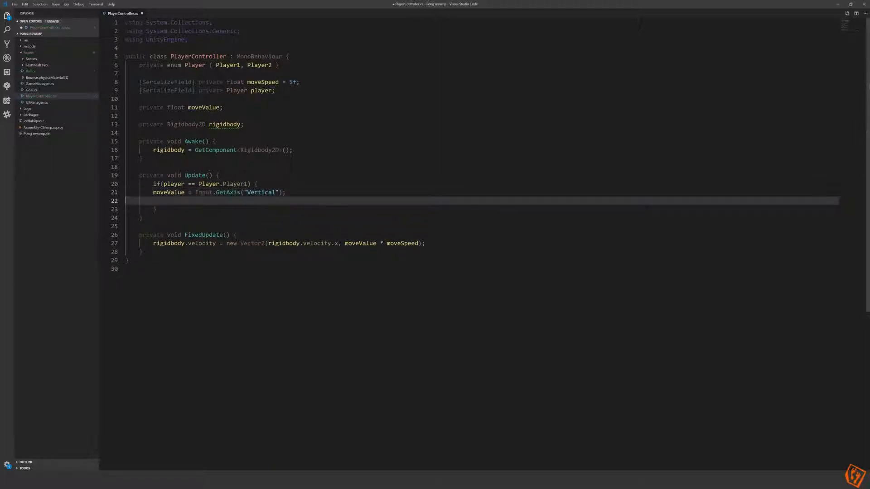
{"action": "key", "text": "BackSpace"}
- Add an else if block with the condition player == Player.Player2 after the Player1 block
{"action": "key", "text": "Down"}
{"action": "type", "text": "els"}
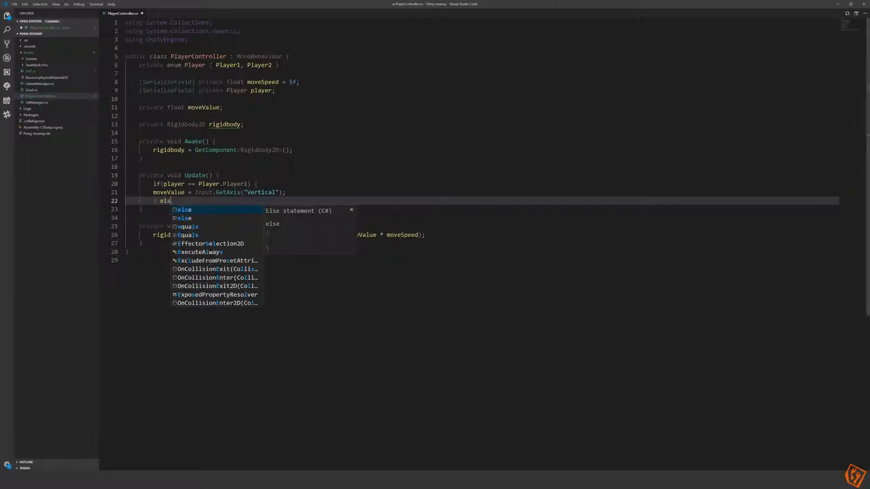
{"action": "type", "text": "e if(player"}
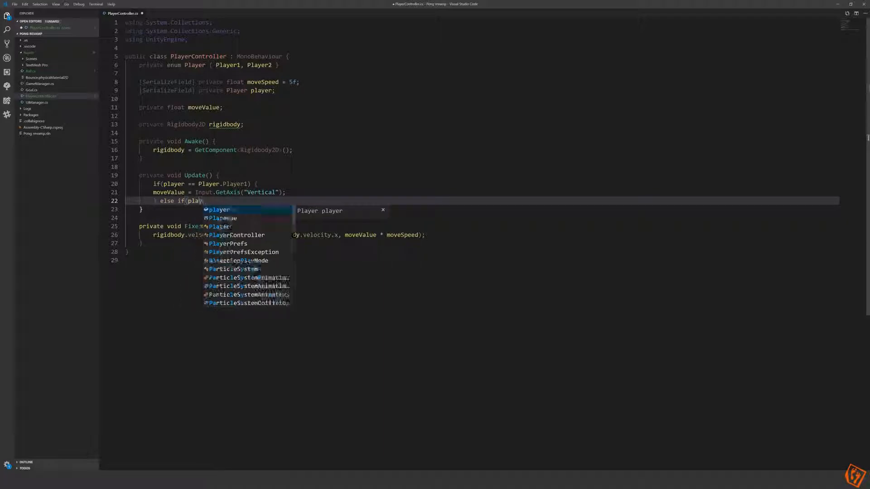
{"action": "type", "text": " == Player.P"}
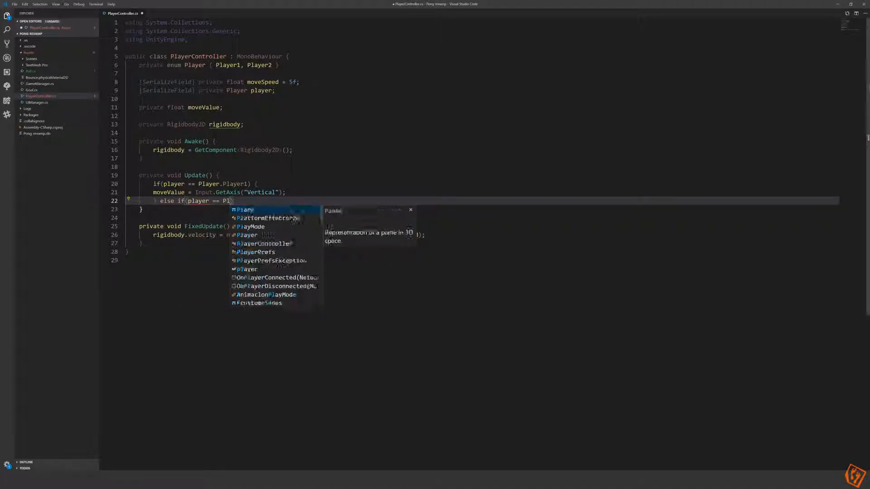
{"action": "key", "text": "Down"}
{"action": "key", "text": "Tab"}
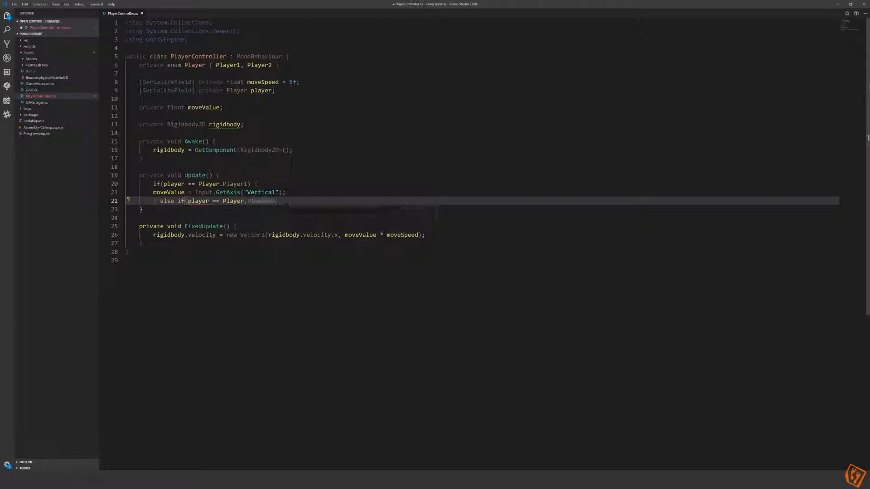
{"action": "type", "text": ") {"}
{"action": "key", "text": "Return"}
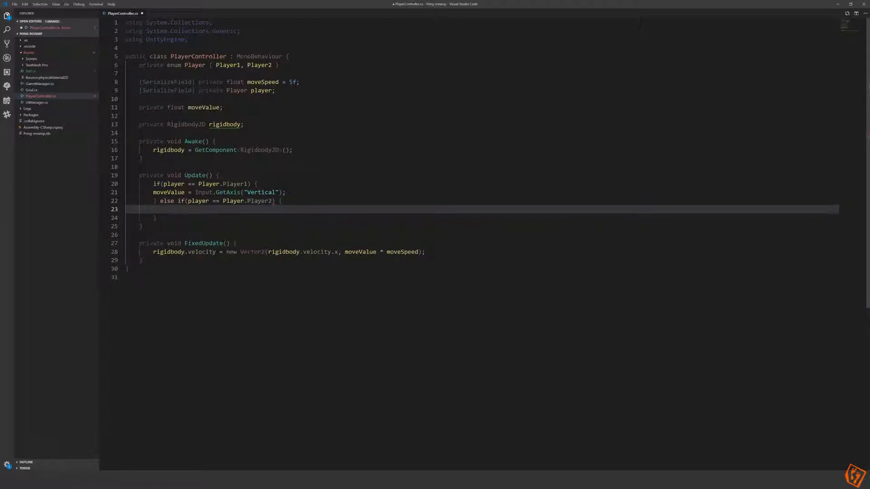
- Copy the moveValue assignment into the Player2 block, change its axis to VerticalP2, and save the script
{"action": "key", "text": "Up"}
{"action": "key", "text": "Up"}
{"action": "key", "text": "shift+alt+Down"}
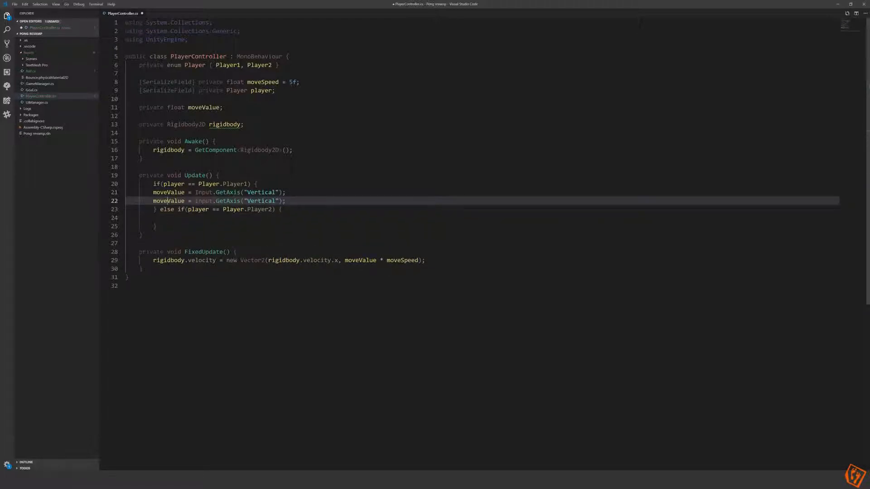
{"action": "key", "text": "alt+Down"}
{"action": "key", "text": "Down"}
{"action": "key", "text": "Left"}
{"action": "key", "text": "Left"}
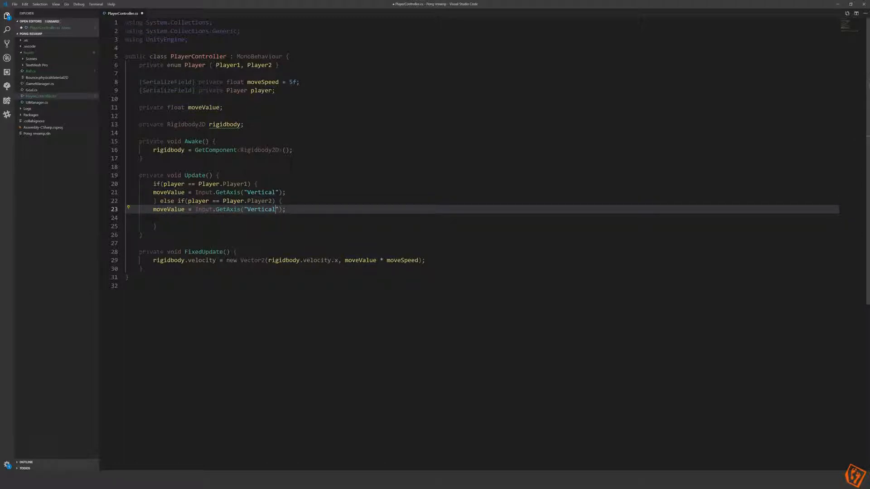
{"action": "type", "text": "P2"}
{"action": "key", "text": "End"}
{"action": "key", "text": "ctrl+s"}
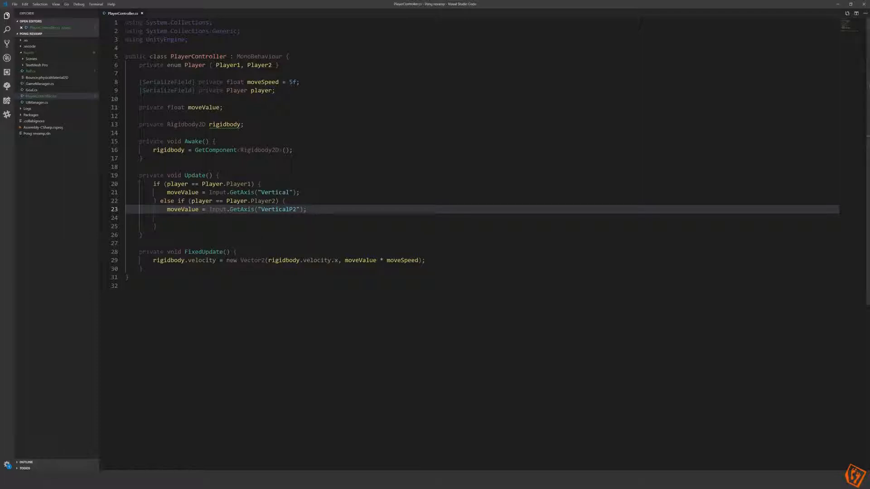
- Switch to Unity, run the game in Play mode, and test moving the Player1 paddle up and down
{"action": "left_click", "coordinate": [118, 480]}
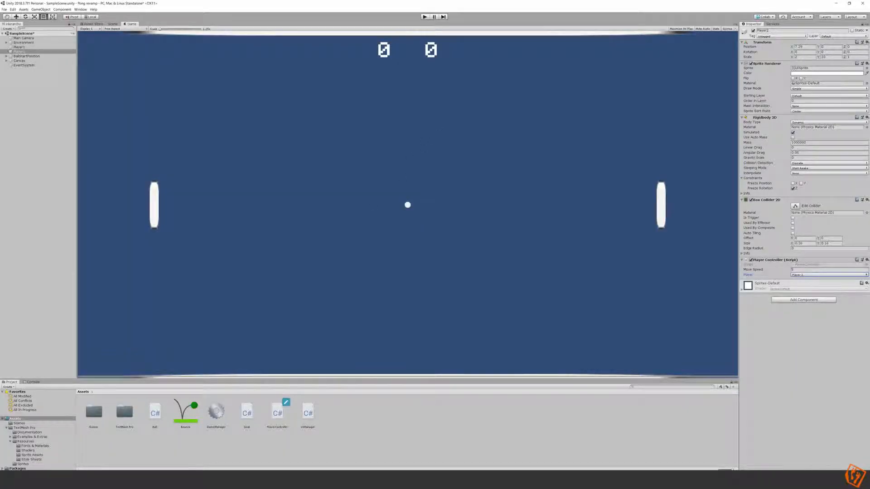
{"action": "left_click", "coordinate": [425, 16]}
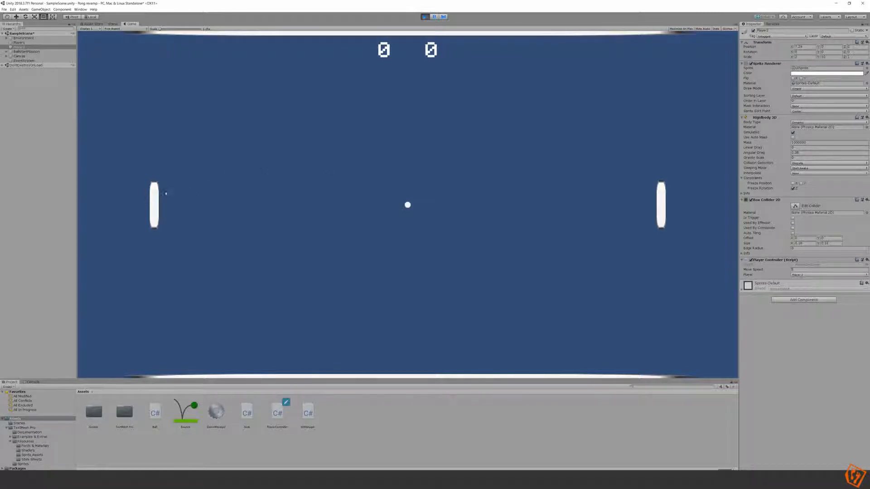
{"action": "key", "text": "w"}
{"action": "key", "text": "s"}
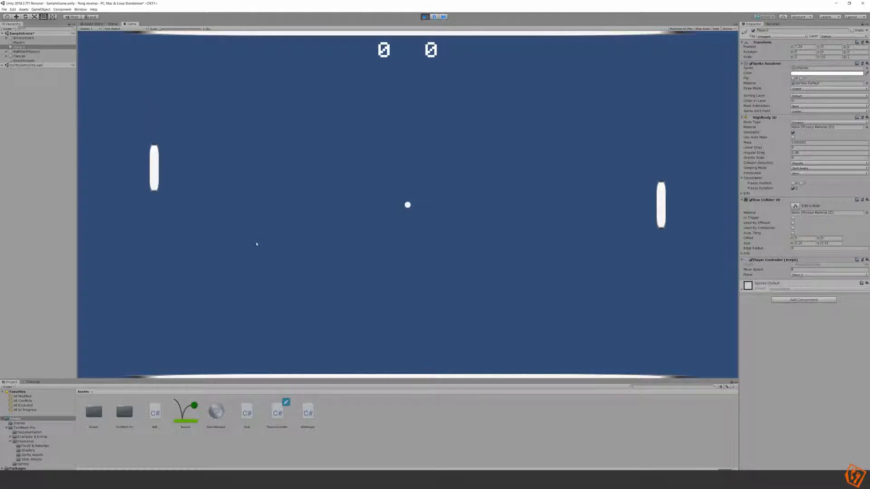
{"action": "key", "text": "w"}
{"action": "key", "text": "s"}
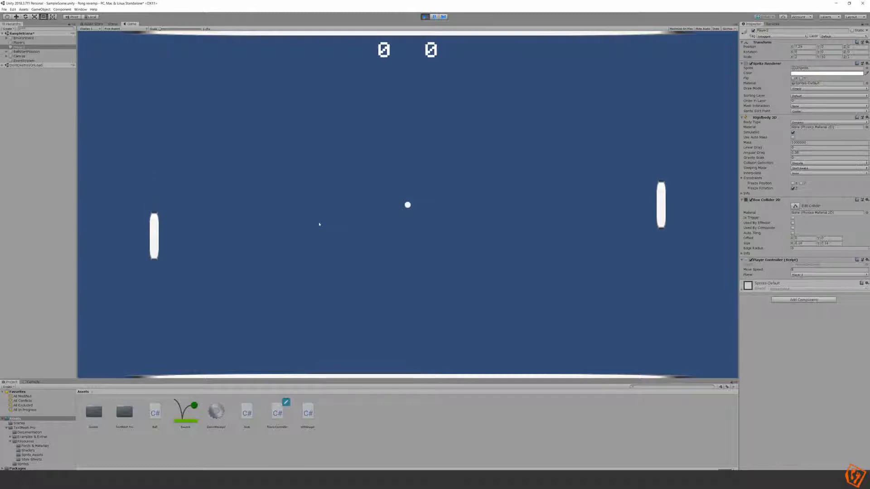
{"action": "key", "text": "w"}
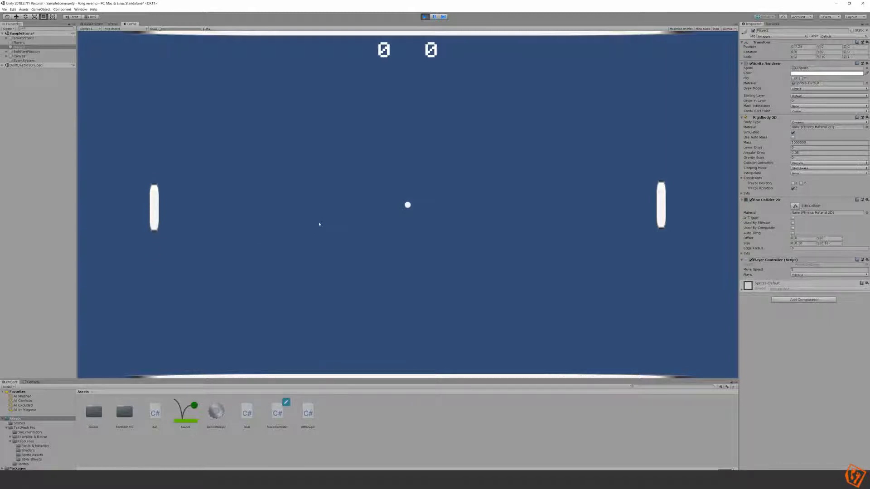
- Test moving the Player2 paddle alone and together with the Player1 paddle, and stop Play mode
{"action": "key", "text": "Up"}
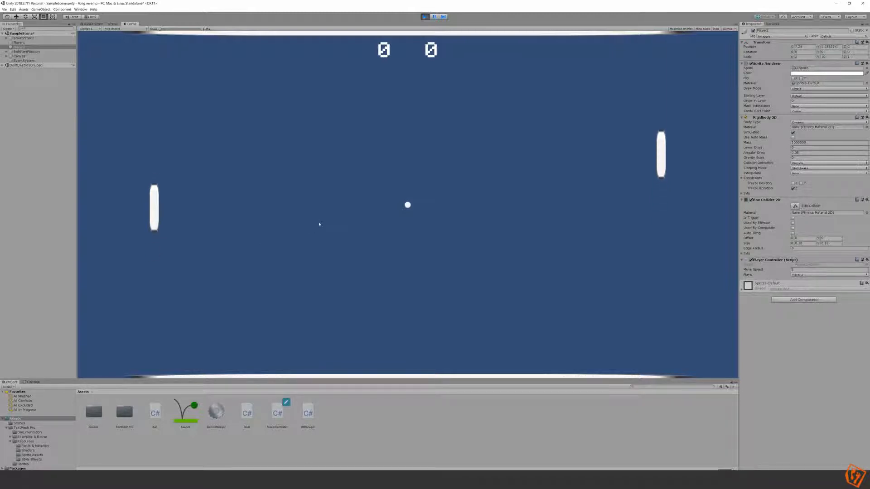
{"action": "key", "text": "Down"}
{"action": "key", "text": "Up"}
{"action": "key", "text": "Down"}
{"action": "key", "text": "w"}
{"action": "key", "text": "Down"}
{"action": "key", "text": "s"}
{"action": "key", "text": "Up"}
{"action": "key", "text": "w"}
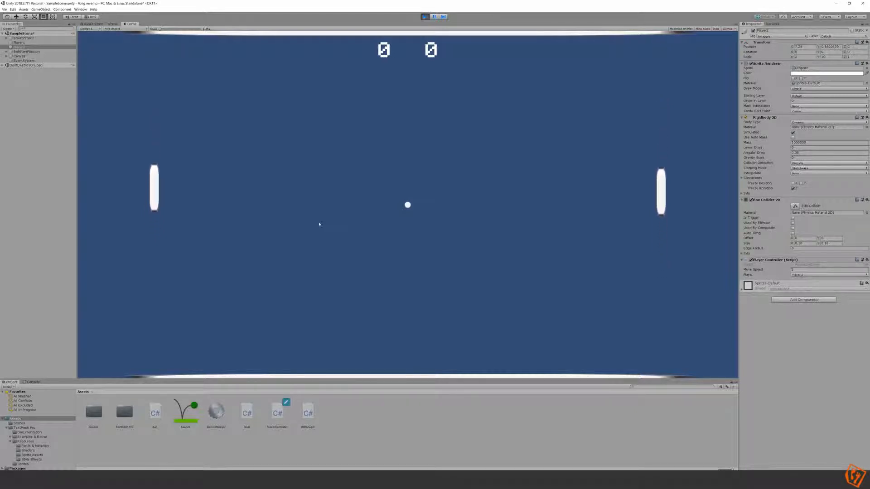
{"action": "key", "text": "s"}
{"action": "key", "text": "Down"}
{"action": "key", "text": "w"}
{"action": "key", "text": "s"}
{"action": "key", "text": "Up"}
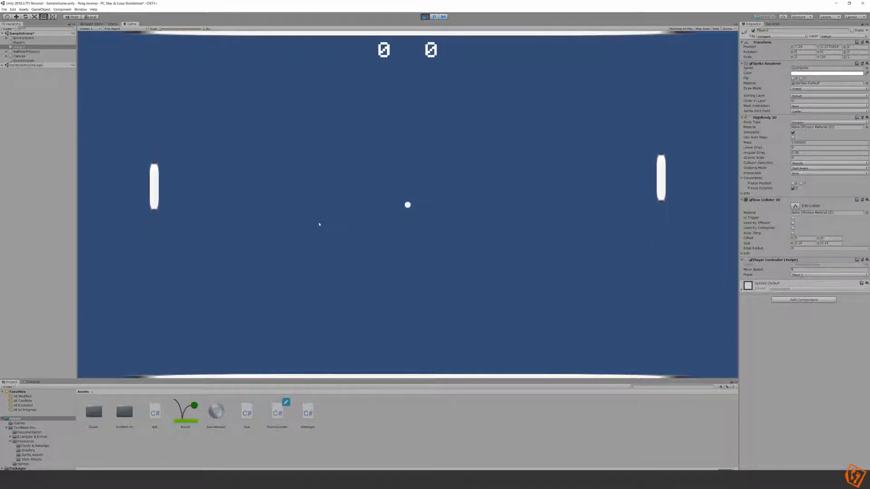
{"action": "key", "text": "w"}
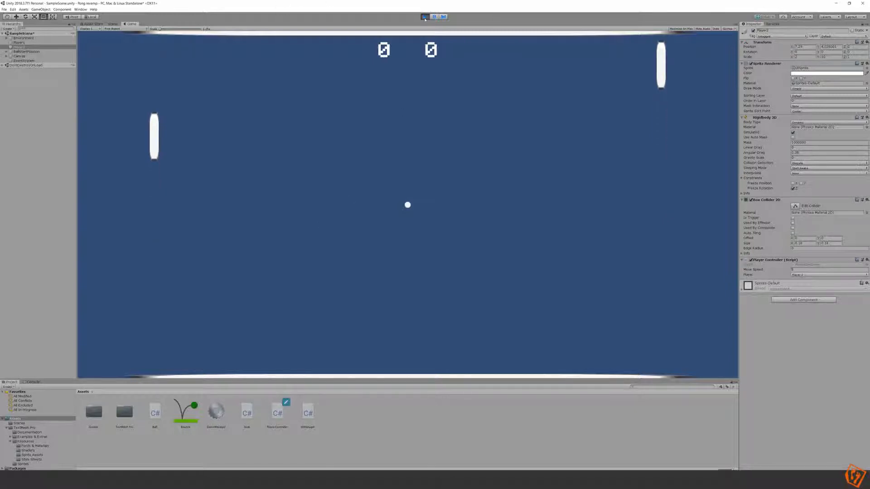
{"action": "left_click", "coordinate": [424, 17]}
- Switch to Visual Studio Code and declare a private string field named vertical below the rigidbody field
{"action": "key", "text": "alt+Tab"}
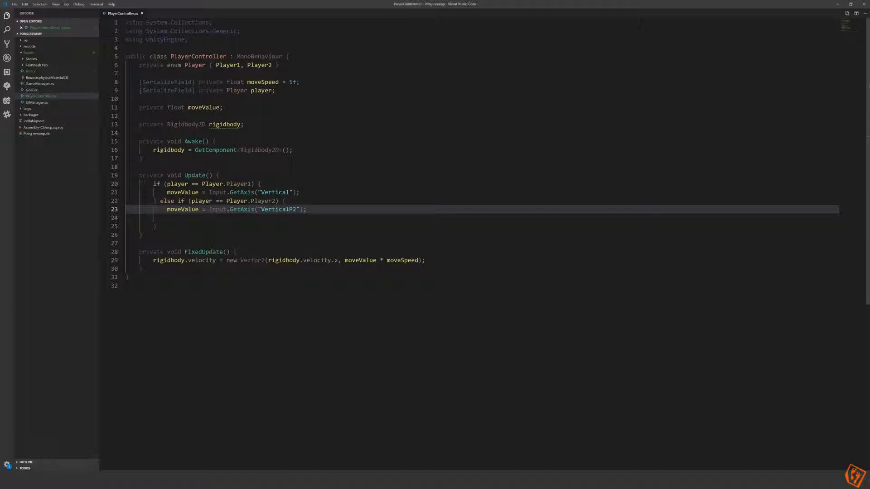
{"action": "left_click", "coordinate": [160, 183]}
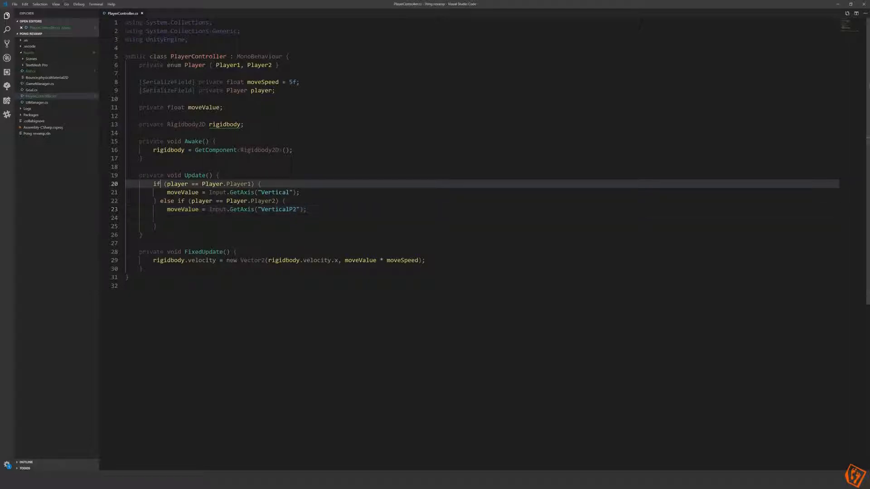
{"action": "key", "text": "Right"}
{"action": "left_click", "coordinate": [244, 133]}
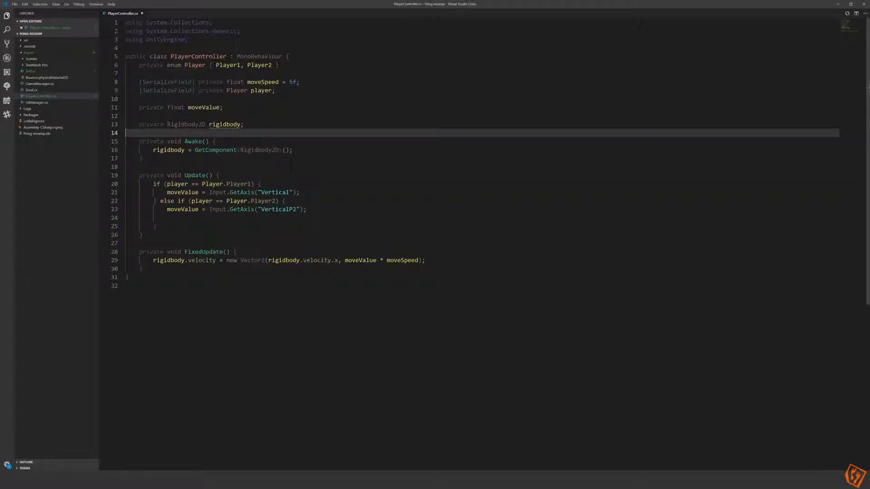
{"action": "left_click", "coordinate": [244, 125]}
{"action": "key", "text": "Return"}
{"action": "key", "text": "Return"}
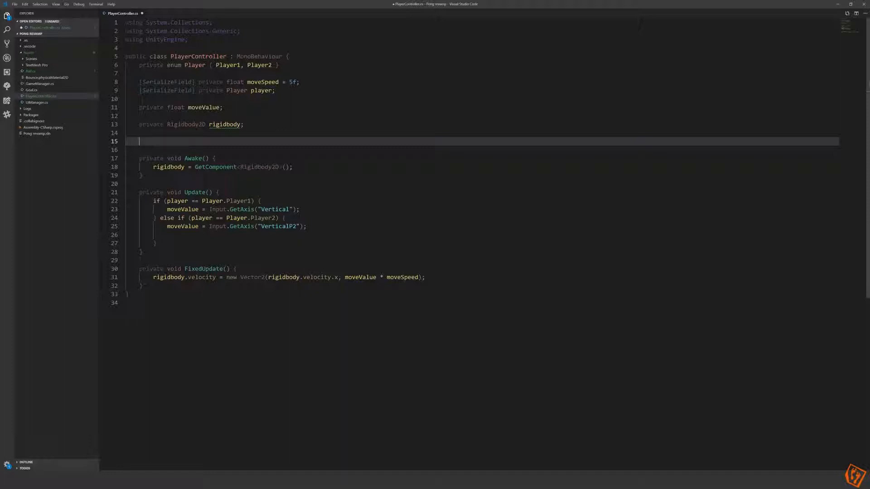
{"action": "type", "text": "private vertic"}
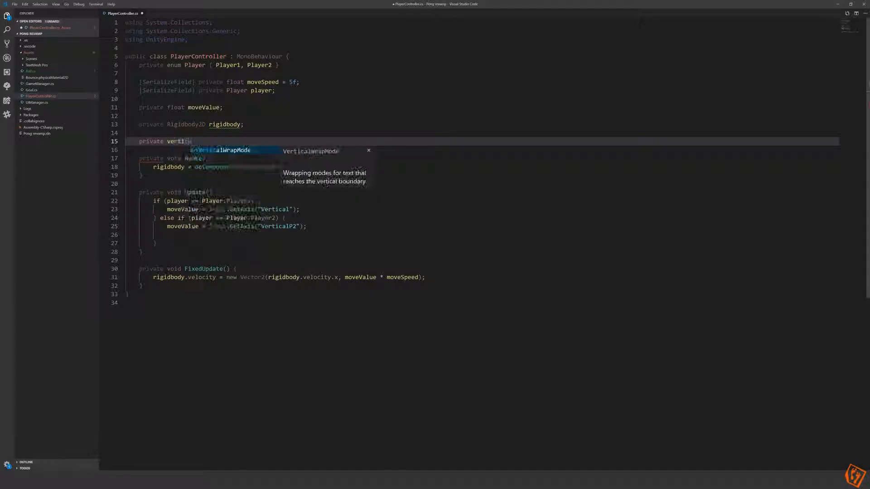
{"action": "key", "text": "BackSpace"}
{"action": "key", "text": "BackSpace"}
{"action": "key", "text": "BackSpace"}
{"action": "key", "text": "BackSpace"}
{"action": "key", "text": "BackSpace"}
{"action": "key", "text": "BackSpace"}
{"action": "type", "text": "string vetr"}
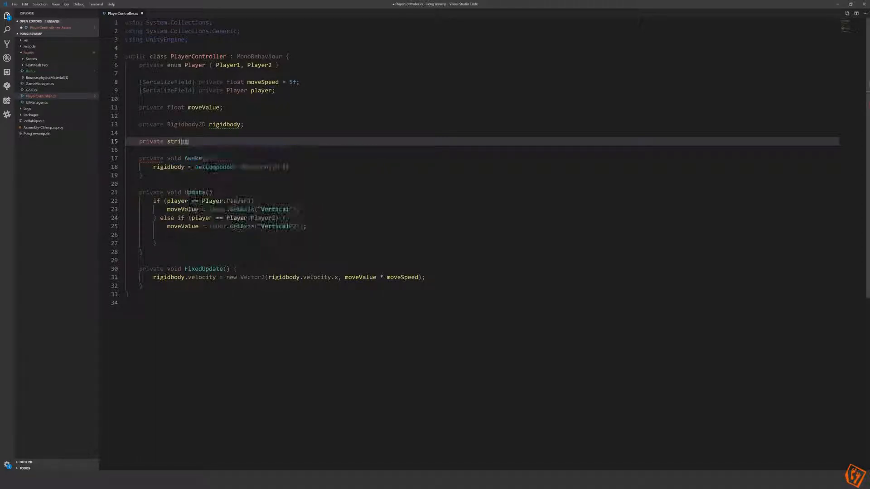
{"action": "key", "text": "BackSpace"}
{"action": "key", "text": "BackSpace"}
{"action": "type", "text": "rtical"}
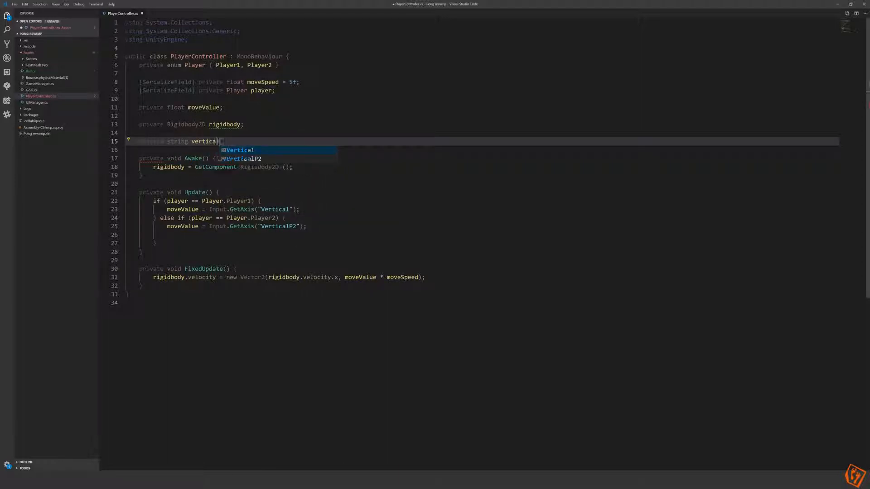
{"action": "type", "text": ";"}
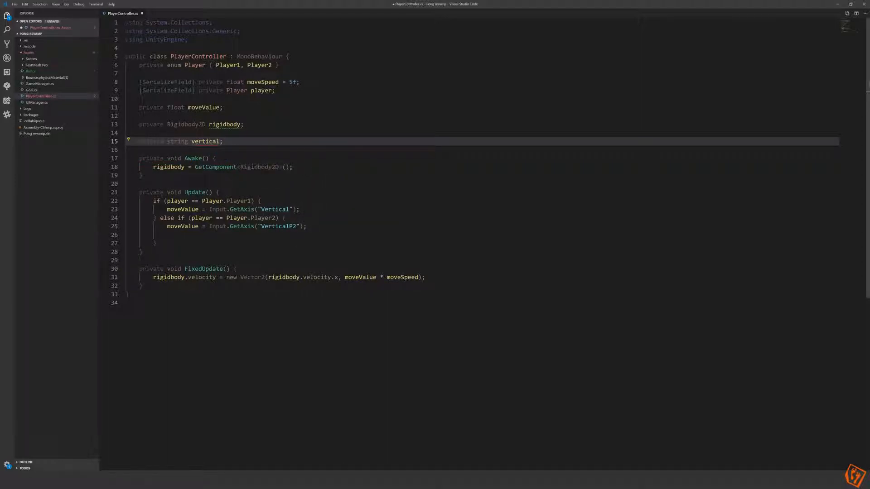
- Copy the if line with the Player1 condition from Update into Awake below the GetComponent line
{"action": "left_click", "coordinate": [293, 167]}
{"action": "key", "text": "Return"}
{"action": "key", "text": "Return"}
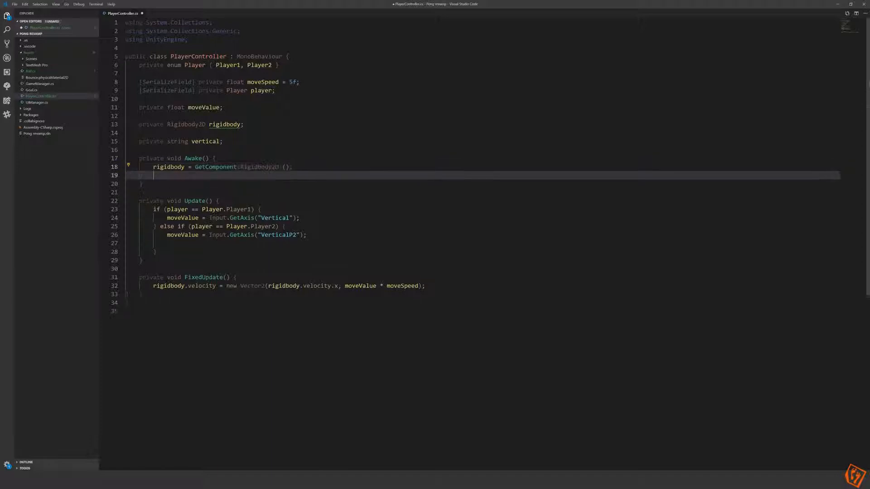
{"action": "type", "text": "if(pl"}
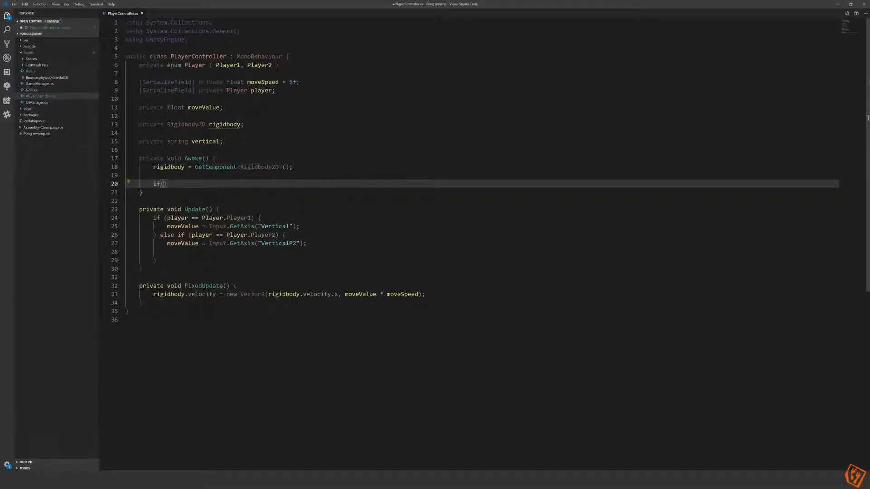
{"action": "key", "text": "BackSpace"}
{"action": "key", "text": "BackSpace"}
{"action": "triple_click", "coordinate": [213, 218]}
{"action": "key", "text": "ctrl+c"}
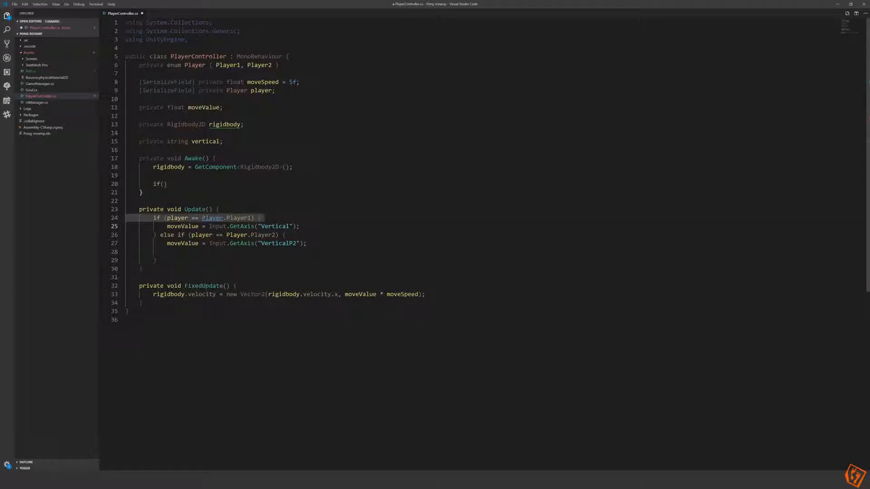
{"action": "triple_click", "coordinate": [164, 184]}
{"action": "key", "text": "ctrl+v"}
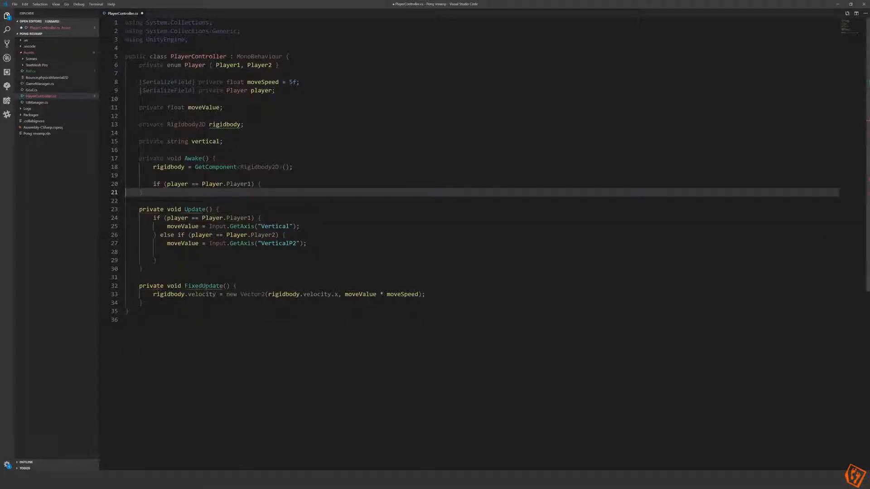
- Close the Player1 if block in Awake and assign "Vertical" to the vertical variable inside it
{"action": "left_click", "coordinate": [262, 184]}
{"action": "type", "text": "}"}
{"action": "key", "text": "Return"}
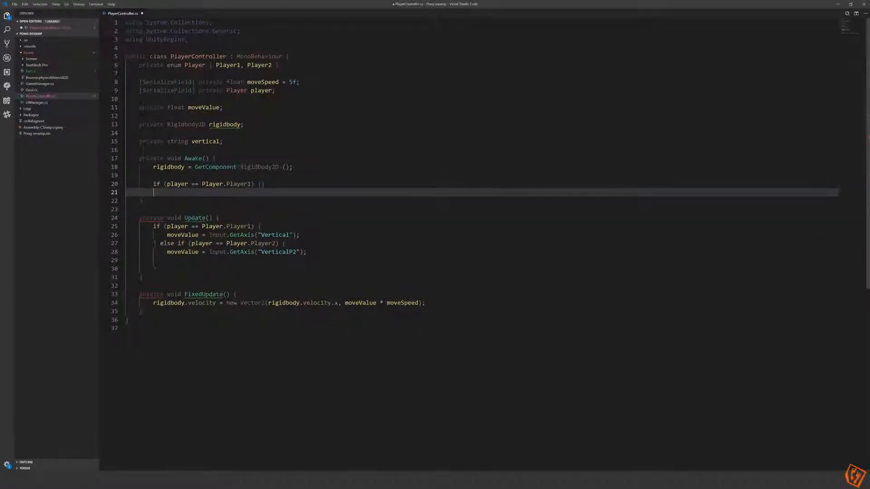
{"action": "key", "text": "Left"}
{"action": "key", "text": "Left"}
{"action": "key", "text": "Left"}
{"action": "key", "text": "Left"}
{"action": "key", "text": "Return"}
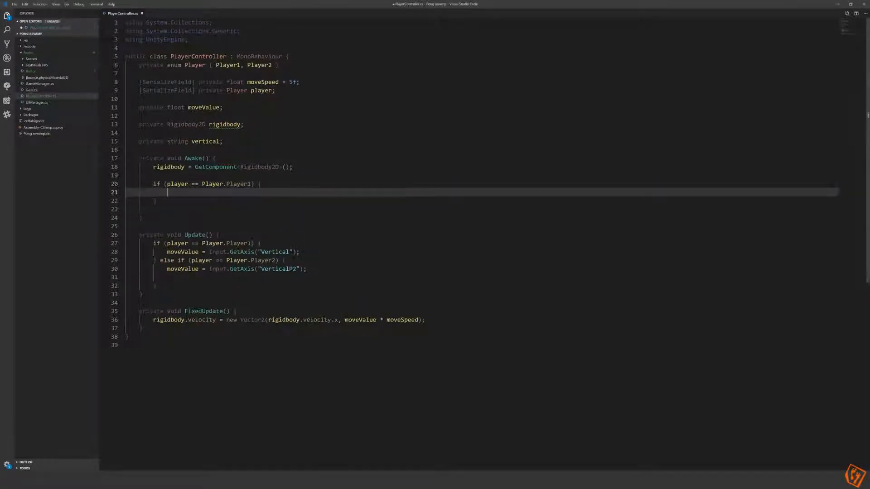
{"action": "type", "text": "verti"}
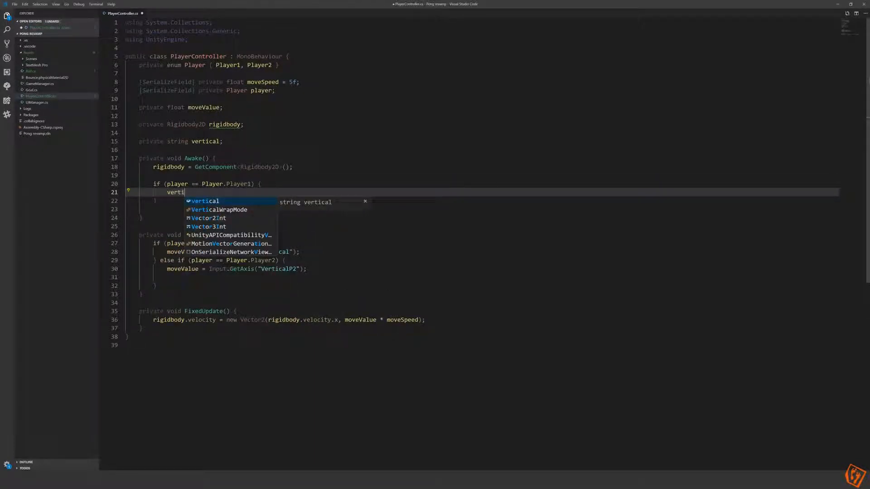
{"action": "type", "text": "cal = \"Ve"}
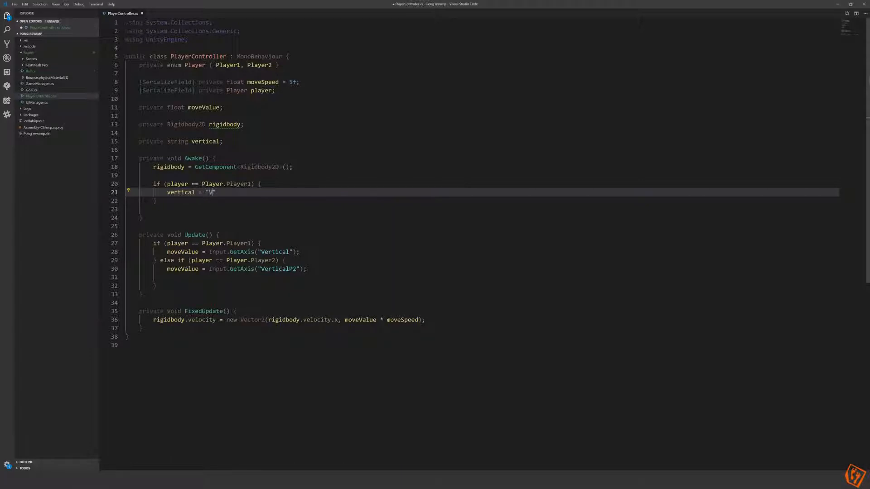
{"action": "type", "text": "rtical\";"}
- Add an else if block for Player.Player2 in Awake that assigns "VerticalP2" to vertical
{"action": "key", "text": "Down"}
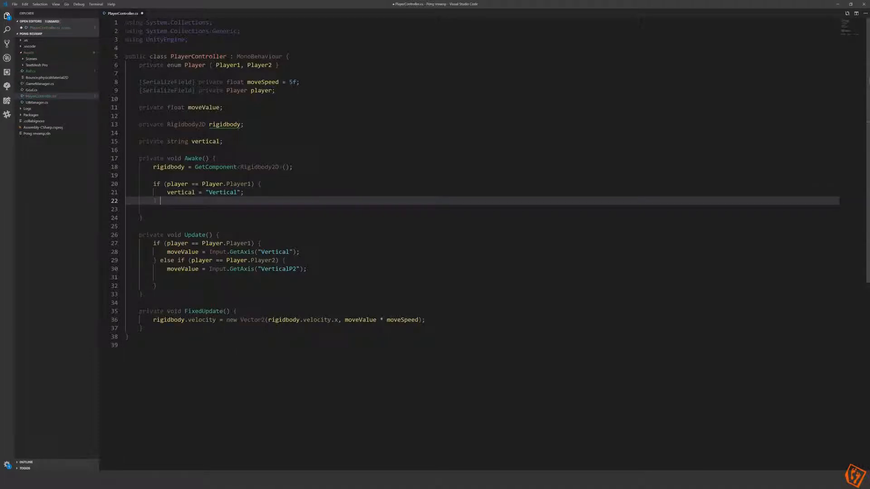
{"action": "triple_click", "coordinate": [128, 257]}
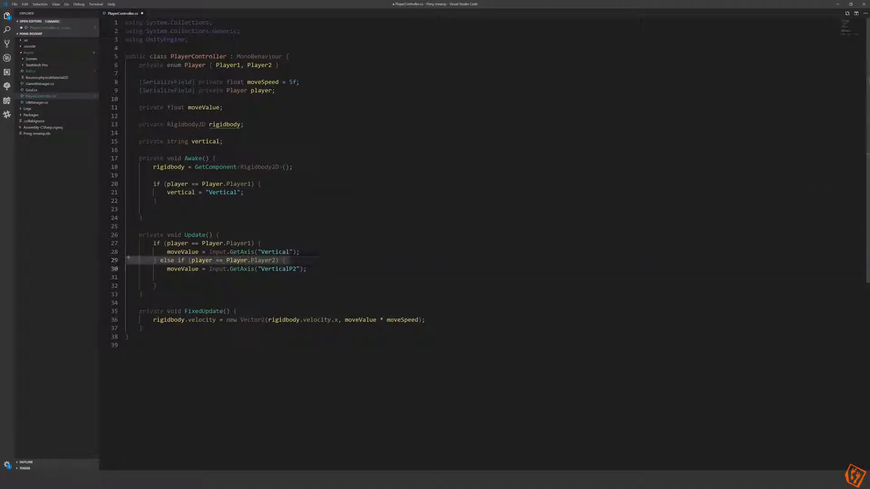
{"action": "key", "text": "ctrl+c"}
{"action": "triple_click", "coordinate": [157, 200]}
{"action": "key", "text": "ctrl+v"}
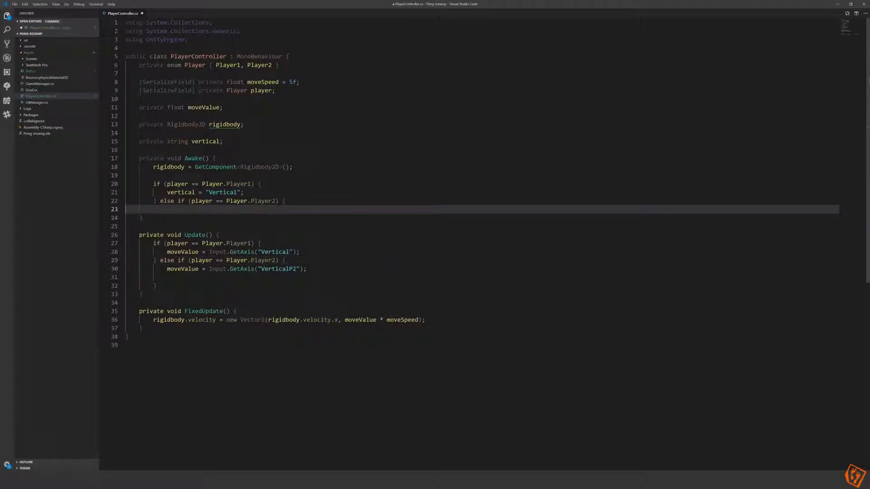
{"action": "type", "text": "}"}
{"action": "left_click", "coordinate": [286, 201]}
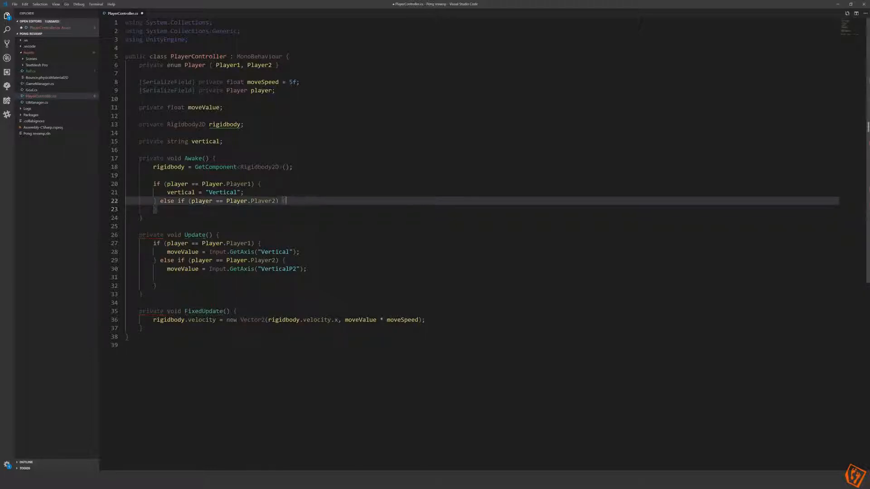
{"action": "key", "text": "Return"}
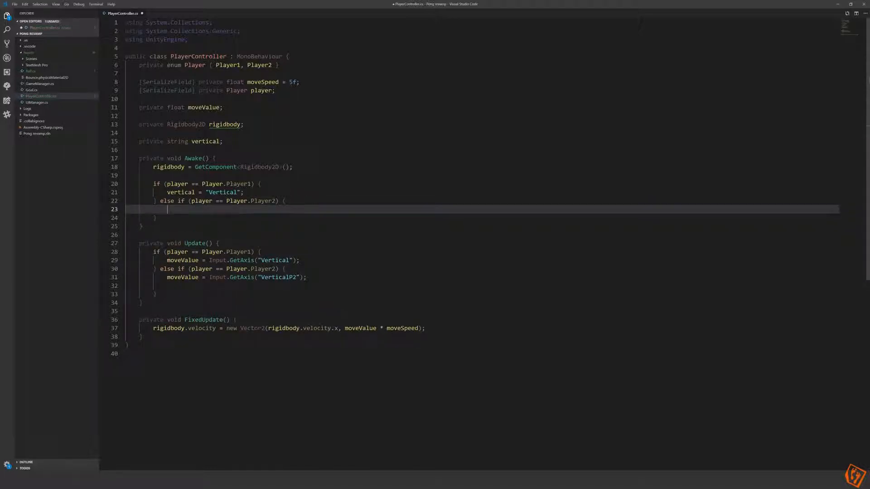
{"action": "type", "text": "vertical = \"VerticalP2\";"}
- Delete both player conditions, the VerticalP2 assignment and the extra brace from Update, keeping only the "Vertical" moveValue line
{"action": "triple_click", "coordinate": [218, 252]}
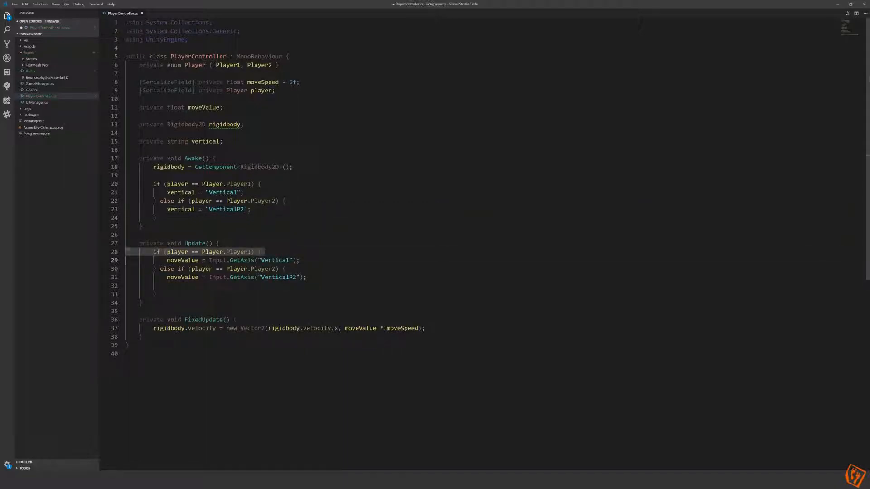
{"action": "key", "text": "BackSpace"}
{"action": "triple_click", "coordinate": [218, 260]}
{"action": "key", "text": "BackSpace"}
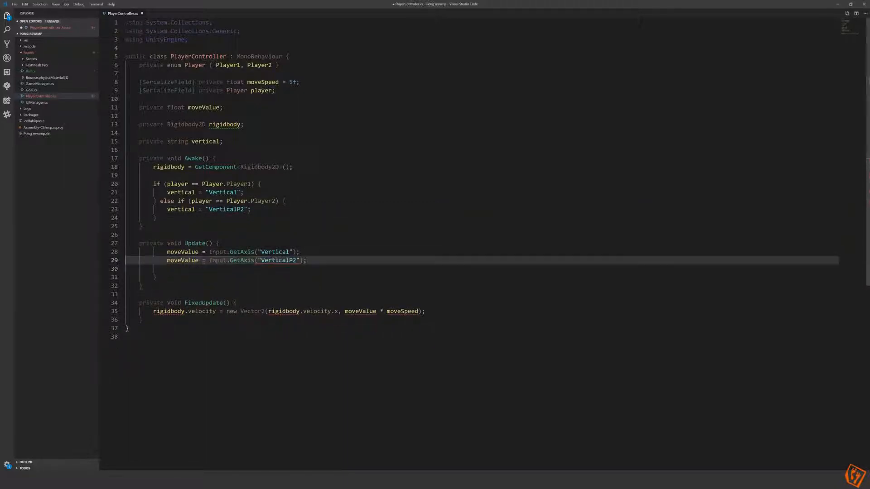
{"action": "triple_click", "coordinate": [190, 268]}
{"action": "triple_click", "coordinate": [190, 269]}
{"action": "left_click_drag", "start_coordinate": [159, 277], "coordinate": [136, 261]}
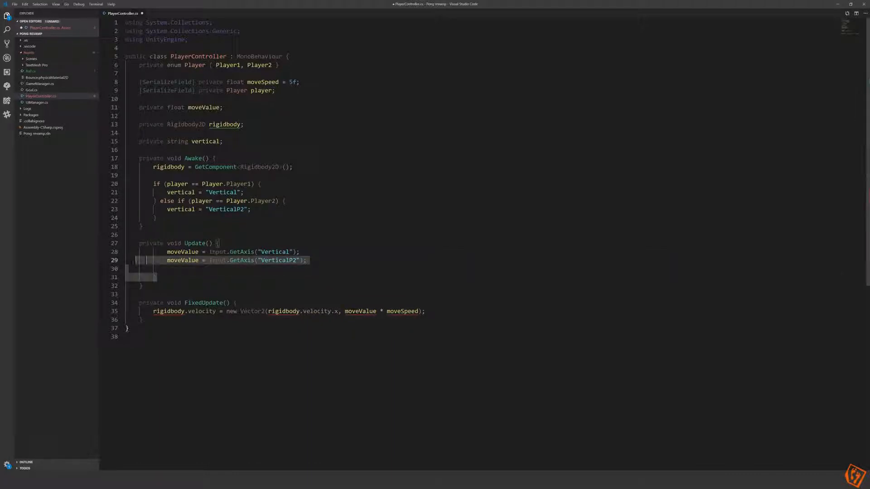
{"action": "key", "text": "BackSpace"}
{"action": "key", "text": "BackSpace"}
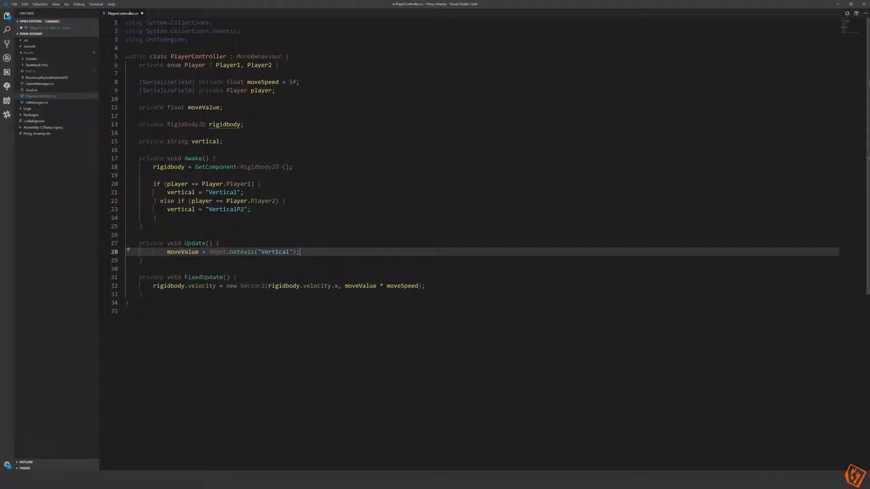
- Replace the "Vertical" string in Update's GetAxis call with the vertical variable and save the script
{"action": "left_click_drag", "start_coordinate": [293, 251], "coordinate": [257, 252]}
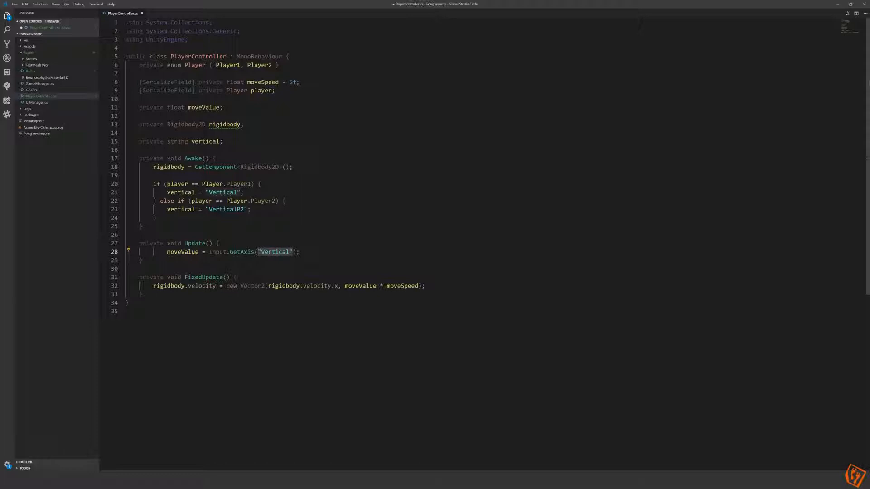
{"action": "type", "text": "ver"}
{"action": "key", "text": "Return"}
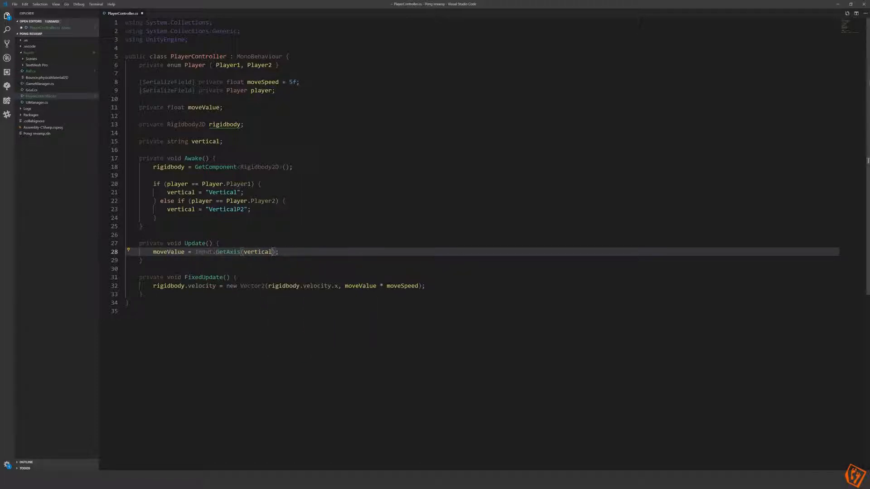
{"action": "key", "text": "ctrl+s"}
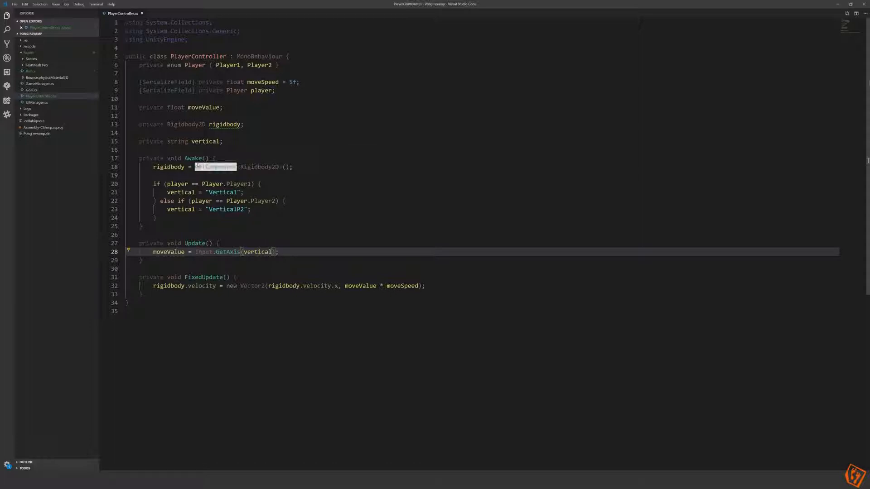
{"action": "left_click_drag", "start_coordinate": [153, 184], "coordinate": [216, 210]}
{"action": "left_click", "coordinate": [223, 193]}
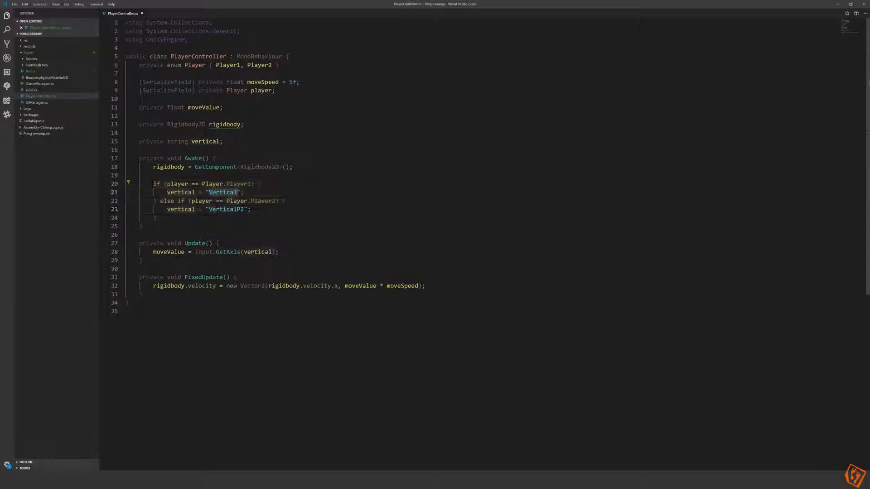
{"action": "double_click", "coordinate": [206, 142]}
- Switch to Unity, run the game, test moving both paddles up and down with their separate controls, and stop play mode
{"action": "left_click", "coordinate": [839, 6]}
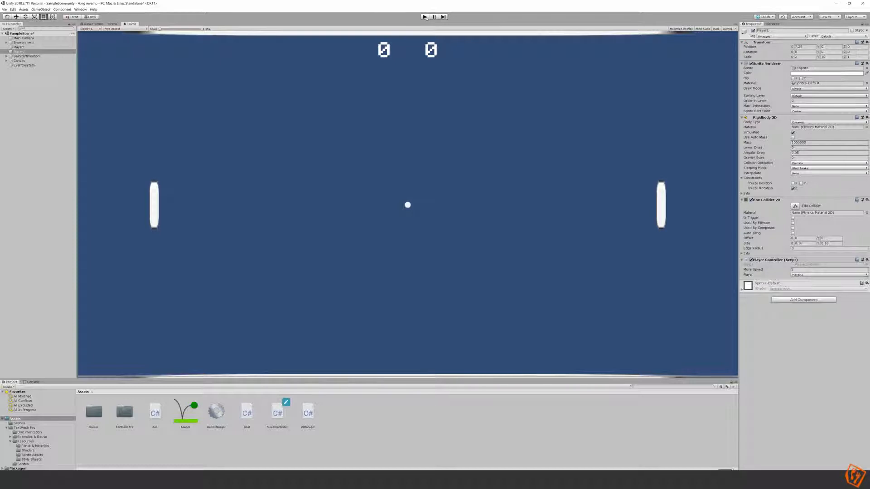
{"action": "left_click", "coordinate": [425, 17]}
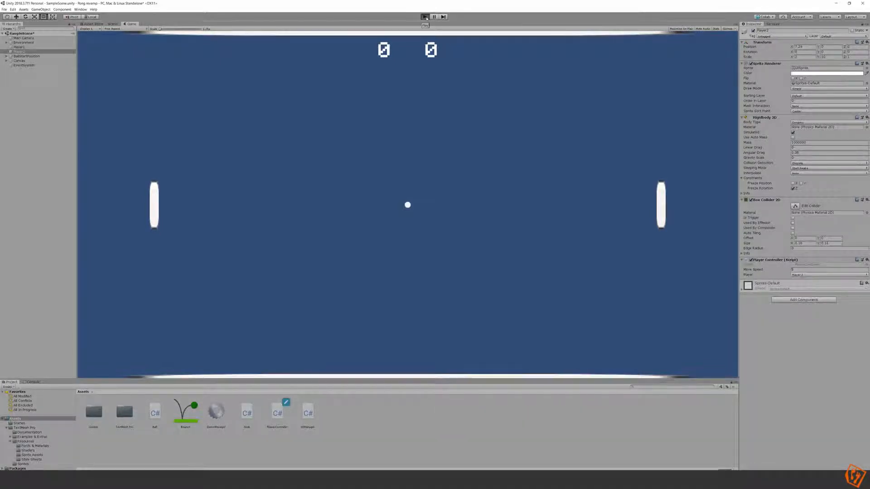
{"action": "key", "text": "w"}
{"action": "key", "text": "s"}
{"action": "key", "text": "Up"}
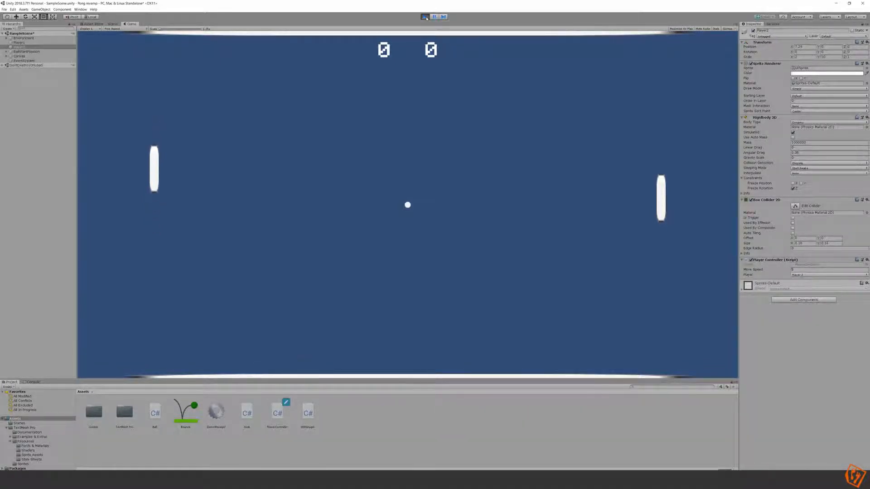
{"action": "key", "text": "w"}
{"action": "key", "text": "Down"}
{"action": "key", "text": "s"}
{"action": "key", "text": "Up"}
{"action": "key", "text": "w"}
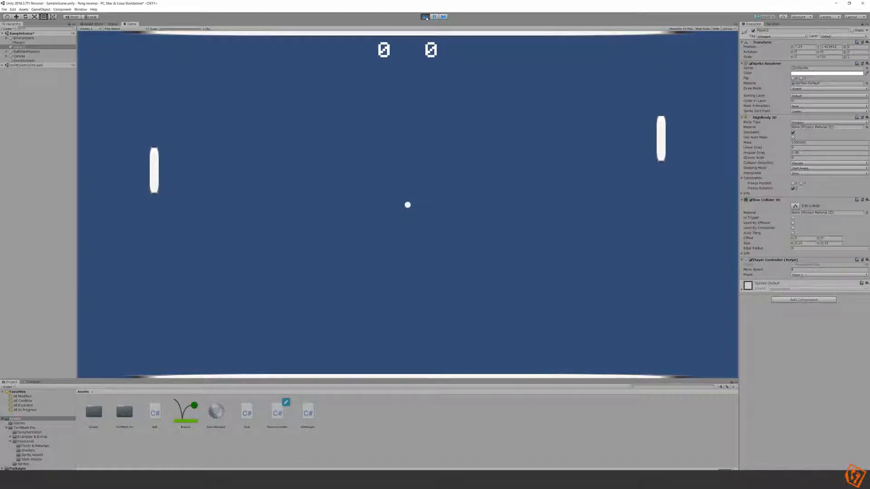
{"action": "key", "text": "s"}
{"action": "key", "text": "w"}
{"action": "key", "text": "Down"}
{"action": "key", "text": "s"}
{"action": "key", "text": "Up"}
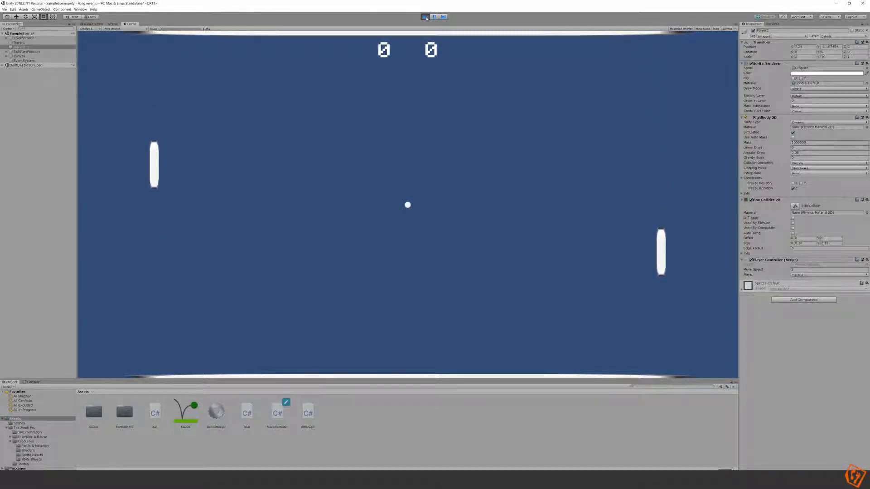
{"action": "key", "text": "w"}
{"action": "key", "text": "Down"}
{"action": "key", "text": "Down"}
{"action": "key", "text": "s"}
{"action": "key", "text": "w"}
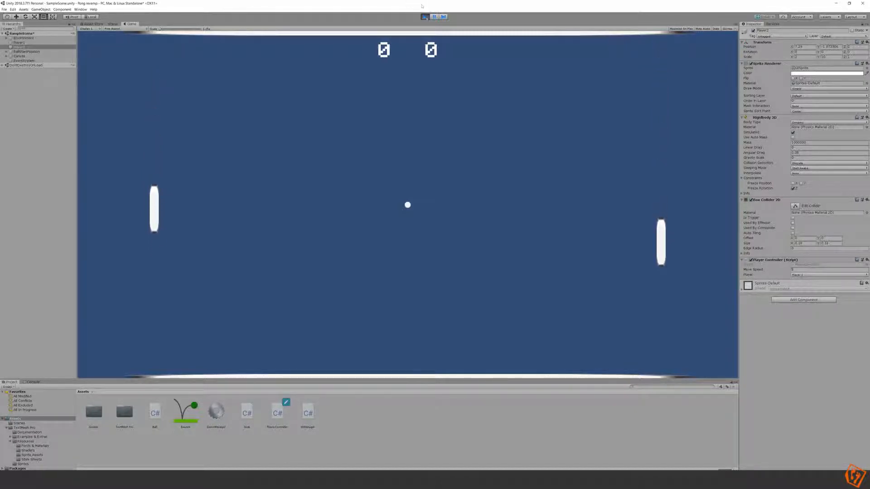
{"action": "left_click", "coordinate": [425, 17]}
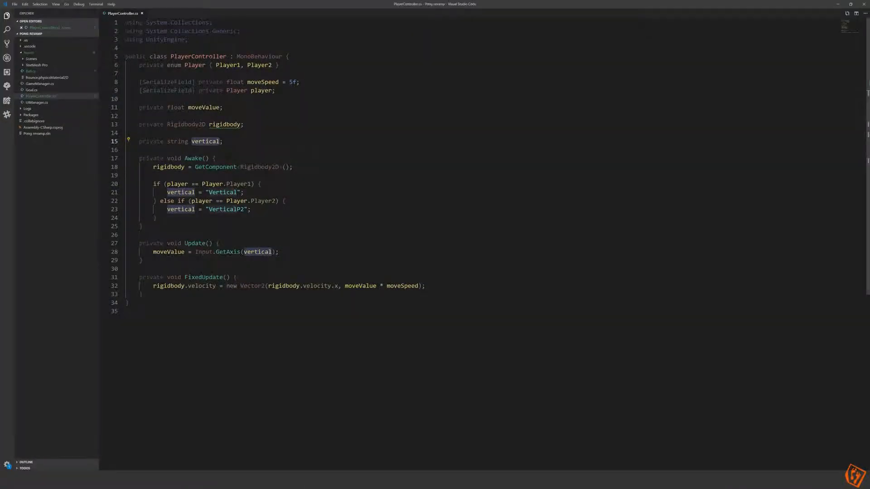
- In the PlayerController script in Visual Studio Code, duplicate the private string vertical declaration and name the copy horizontal
{"action": "left_click", "coordinate": [223, 141]}
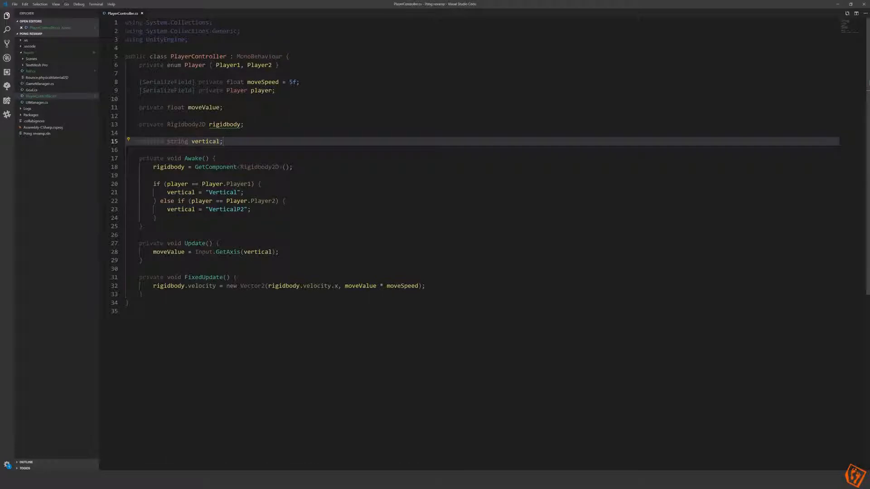
{"action": "key", "text": "shift+alt+Down"}
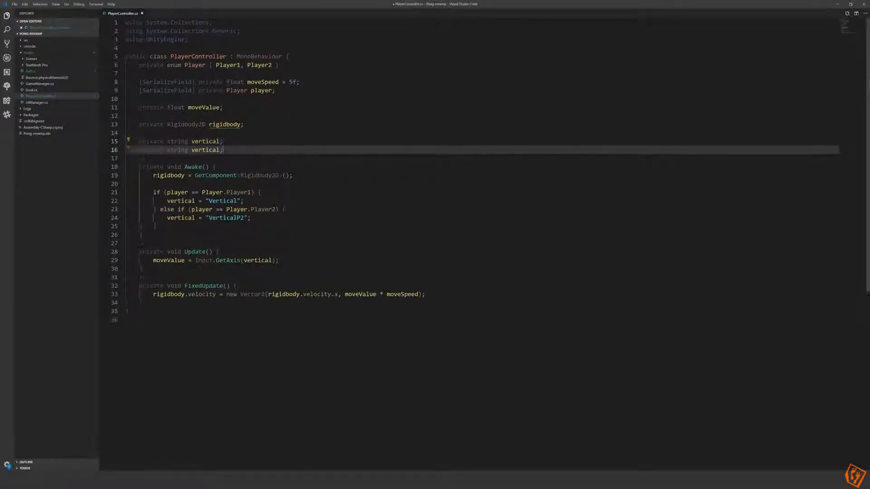
{"action": "key", "text": "Left"}
{"action": "key", "text": "ctrl+BackSpace"}
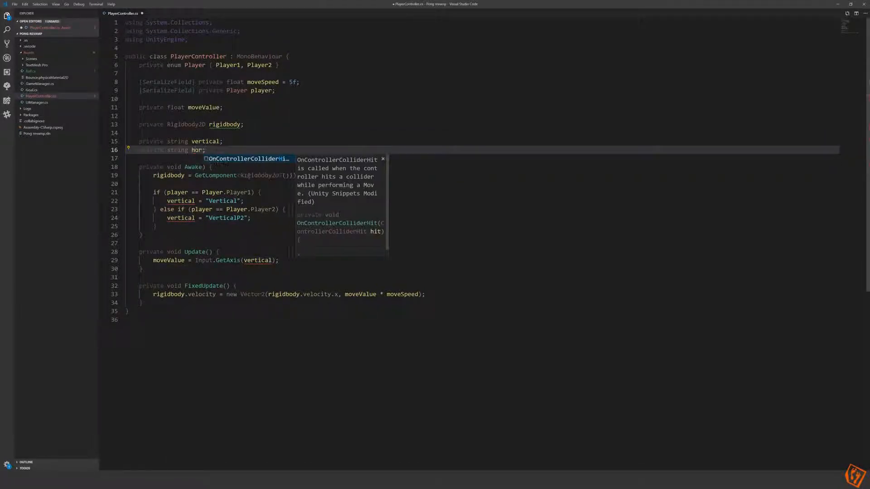
{"action": "type", "text": "horizop"}
{"action": "key", "text": "BackSpace"}
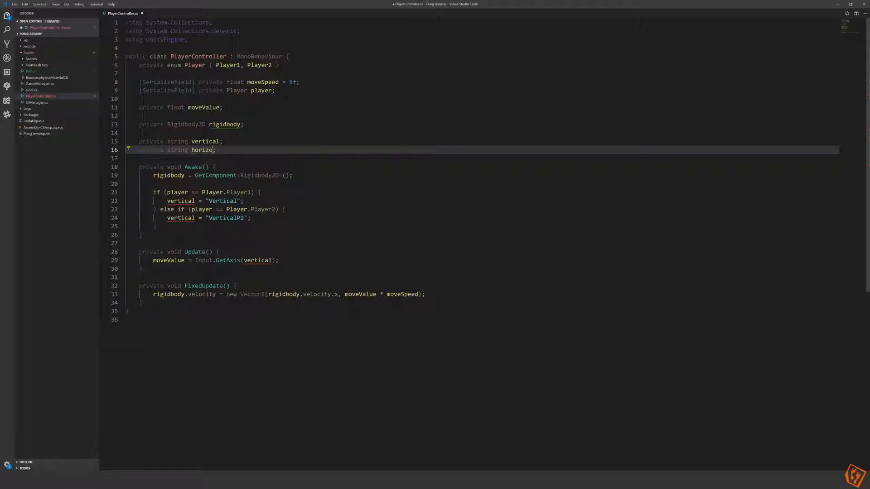
{"action": "type", "text": "ntal"}
{"action": "key", "text": "Up"}
{"action": "key", "text": "Down"}
- Assign "Horizontal" to the horizontal variable inside Awake's Player1 block
{"action": "left_click", "coordinate": [244, 200]}
{"action": "key", "text": "Return"}
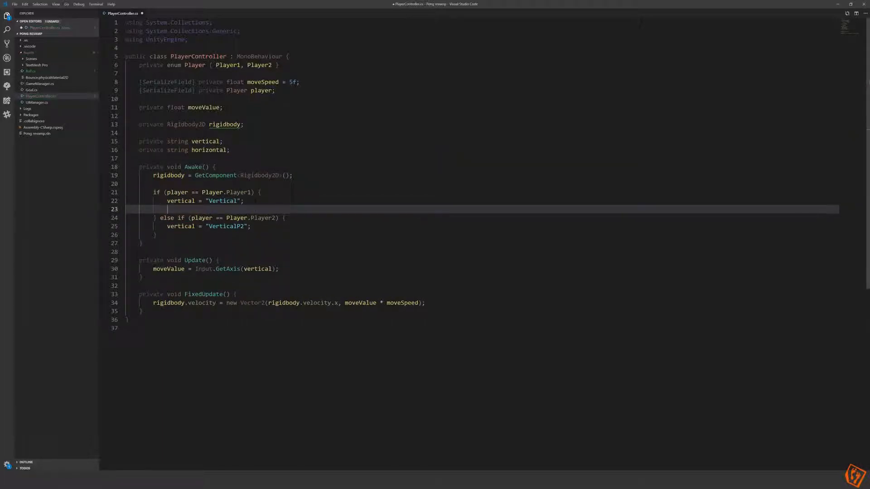
{"action": "type", "text": "horizontal = \"Horizontal\";"}
- Copy the horizontal assignment into Awake's Player2 block, change its value to "HorizontalP2", remove the leftover blank line and save
{"action": "triple_click", "coordinate": [240, 209]}
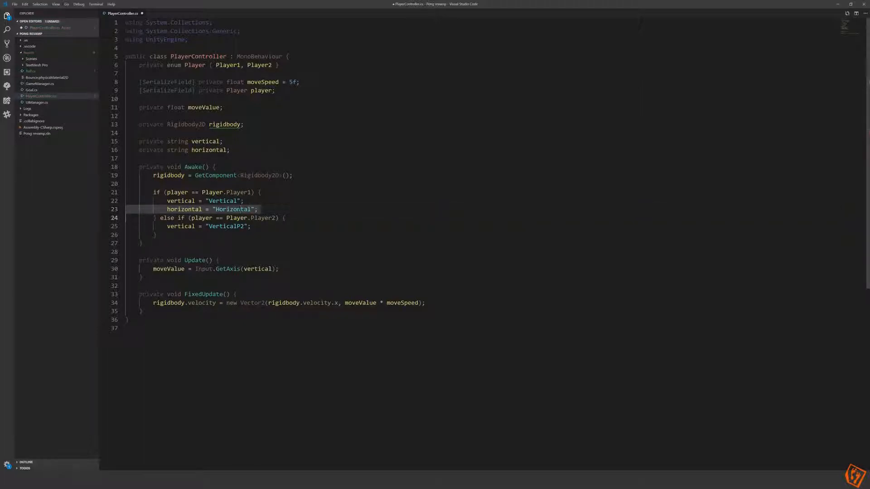
{"action": "key", "text": "ctrl+c"}
{"action": "key", "text": "Down"}
{"action": "key", "text": "End"}
{"action": "key", "text": "Return"}
{"action": "key", "text": "ctrl+v"}
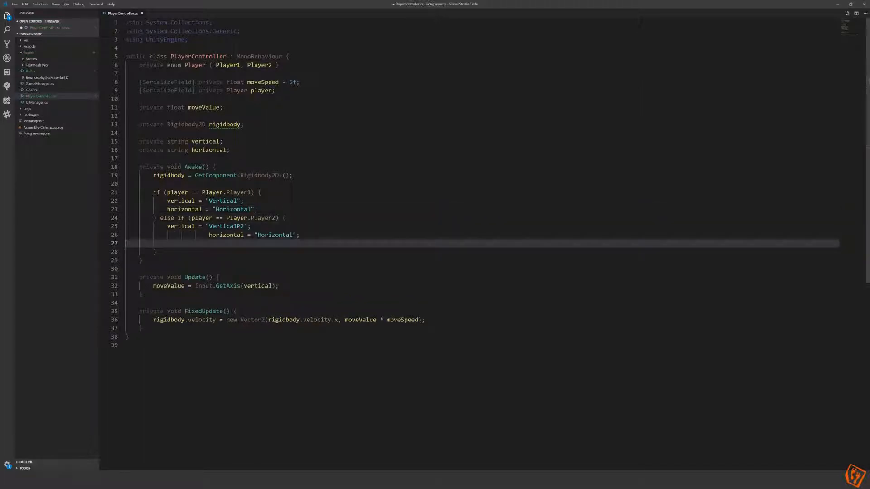
{"action": "left_click", "coordinate": [292, 235]}
{"action": "type", "text": "P2"}
{"action": "key", "text": "ctrl+s"}
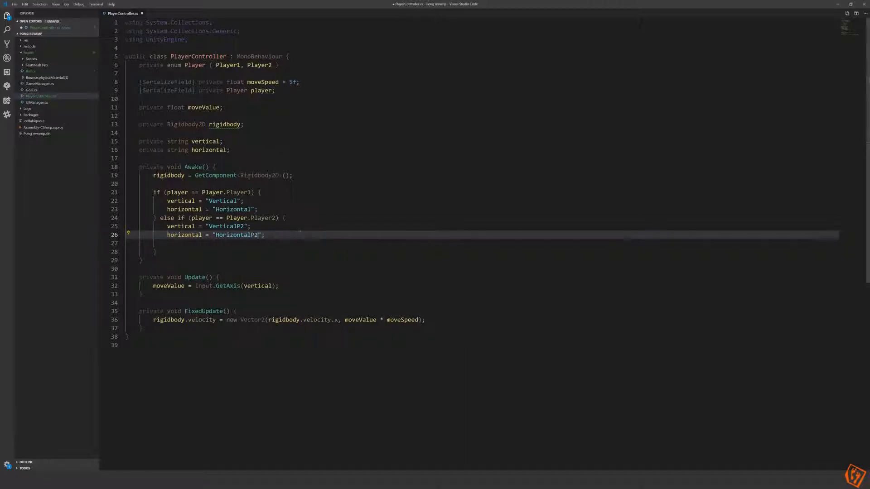
{"action": "key", "text": "Down"}
{"action": "key", "text": "BackSpace"}
{"action": "key", "text": "ctrl+s"}
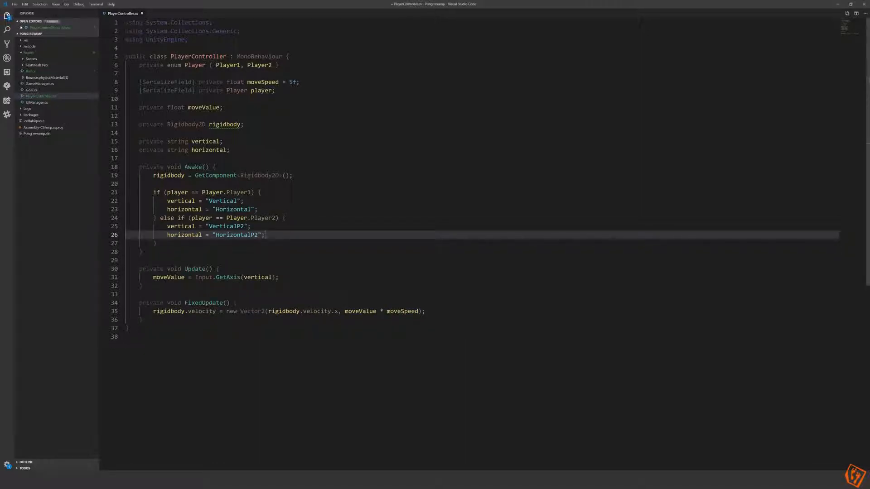
- Rename the moveValue variable to verticalValue throughout the script
{"action": "left_click", "coordinate": [252, 311]}
{"action": "left_click", "coordinate": [213, 277]}
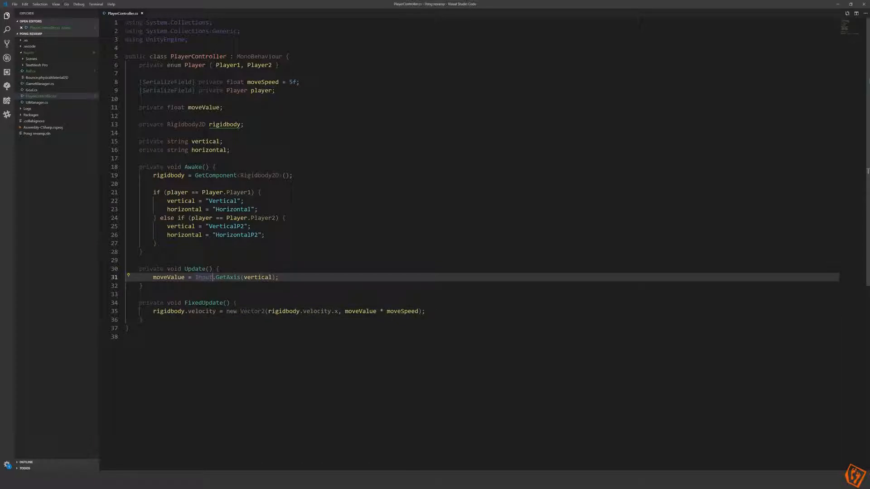
{"action": "double_click", "coordinate": [217, 107]}
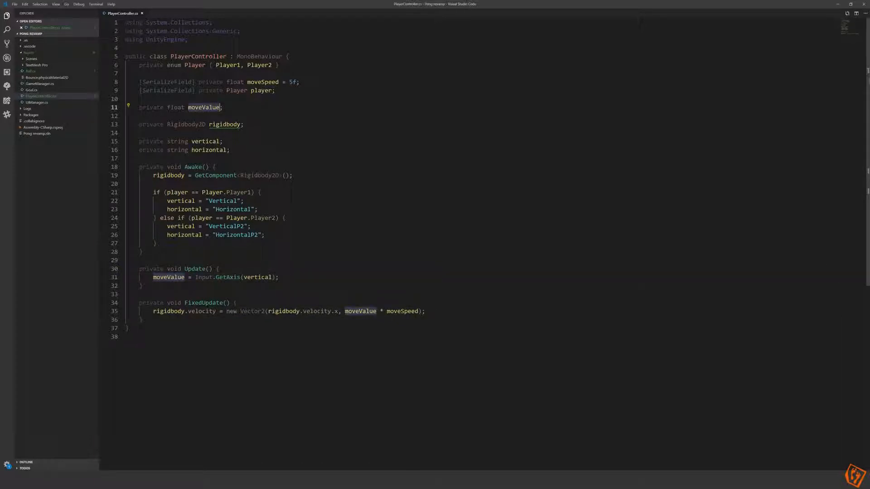
{"action": "left_click", "coordinate": [217, 108]}
{"action": "double_click", "coordinate": [216, 107]}
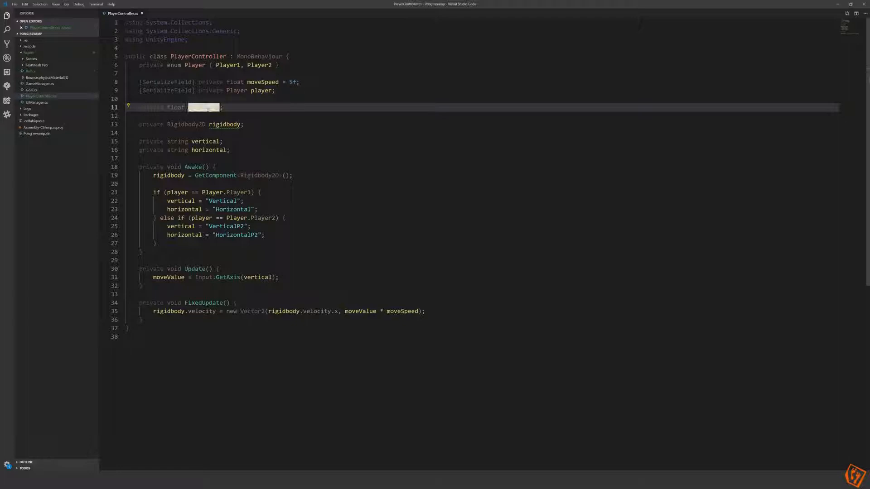
{"action": "left_click", "coordinate": [205, 107]}
{"action": "type", "text": "2"}
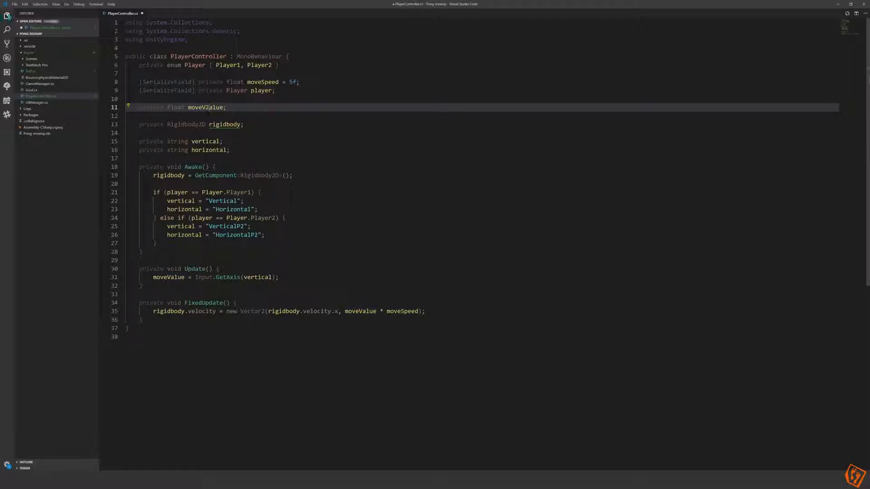
{"action": "key", "text": "BackSpace"}
{"action": "key", "text": "F2"}
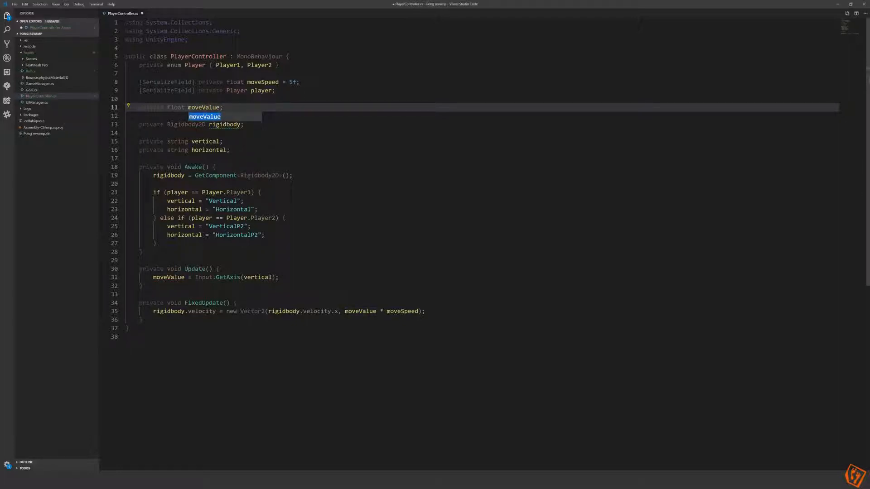
{"action": "type", "text": "upDownVal"}
{"action": "key", "text": "BackSpace"}
{"action": "key", "text": "BackSpace"}
{"action": "key", "text": "BackSpace"}
{"action": "key", "text": "BackSpace"}
{"action": "key", "text": "BackSpace"}
{"action": "key", "text": "BackSpace"}
{"action": "key", "text": "BackSpace"}
{"action": "key", "text": "BackSpace"}
{"action": "key", "text": "BackSpace"}
{"action": "type", "text": "verticalValue"}
{"action": "key", "text": "Return"}
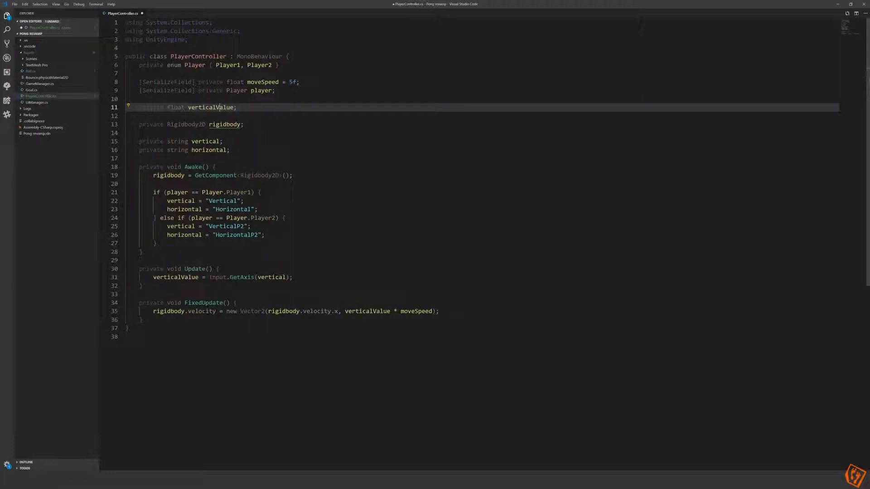
- Duplicate the private float verticalValue declaration and name the copy horizontalValue
{"action": "key", "text": "shift+alt+Down"}
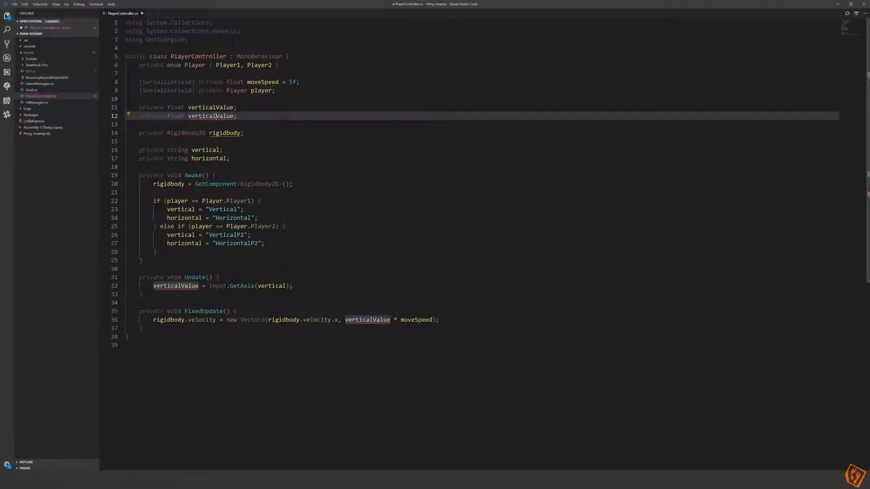
{"action": "key", "text": "ctrl+shift+Left"}
{"action": "type", "text": "horizo"}
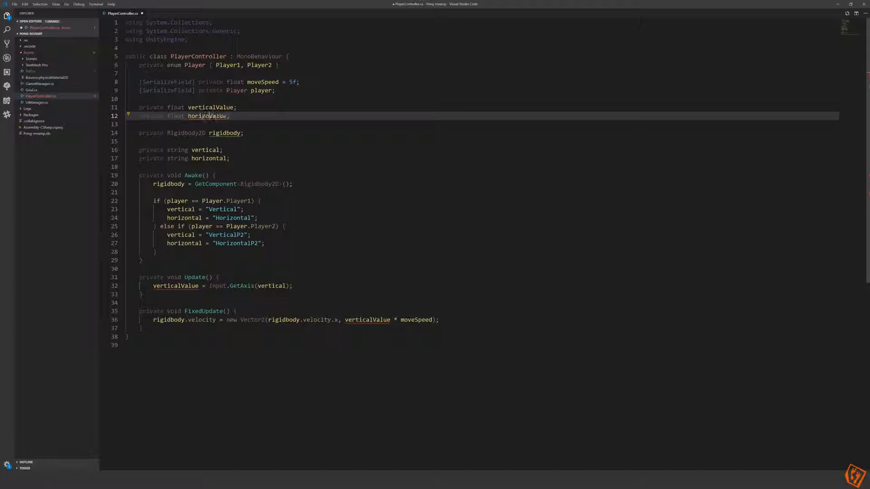
{"action": "type", "text": "ntal"}
- Duplicate the GetAxis line in Update and change the copy to assign horizontalValue from Input.GetAxis(horizontal)
{"action": "left_click", "coordinate": [223, 286]}
{"action": "key", "text": "ctrl+c"}
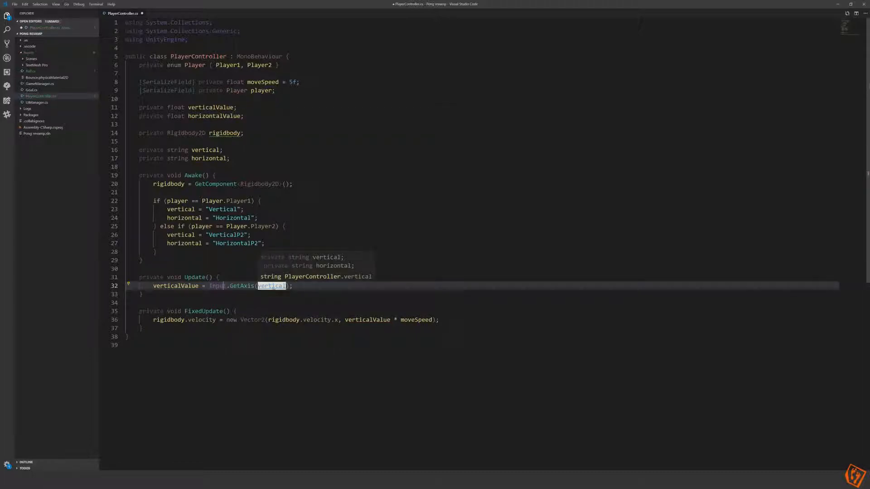
{"action": "key", "text": "ctrl+v"}
{"action": "double_click", "coordinate": [272, 294]}
{"action": "left_click", "coordinate": [198, 294]}
{"action": "key", "text": "ctrl+shift+Left"}
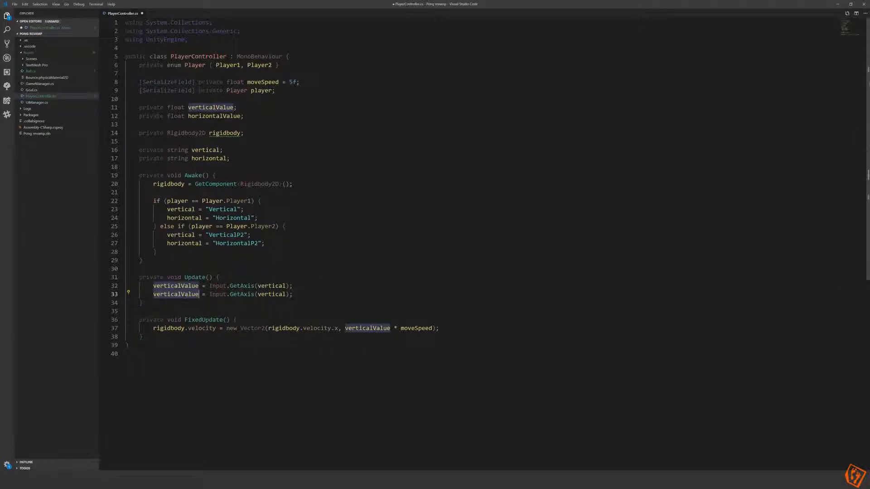
{"action": "type", "text": "hori"}
{"action": "key", "text": "Down"}
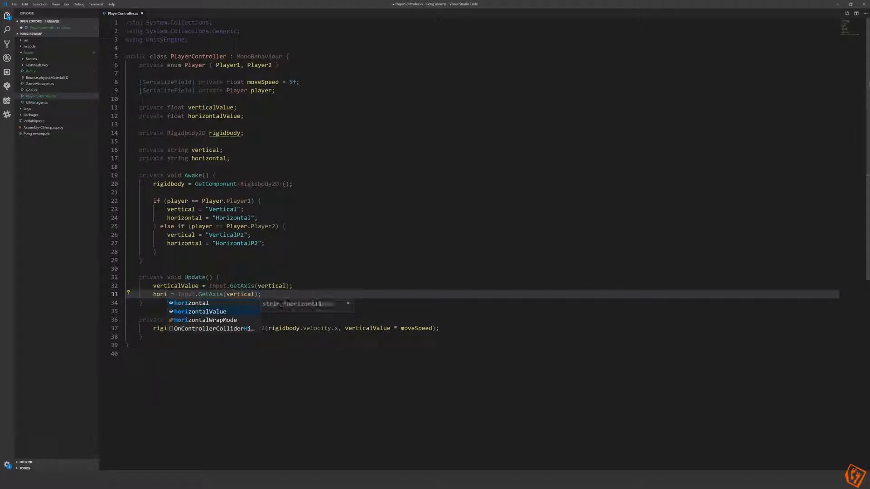
{"action": "key", "text": "Return"}
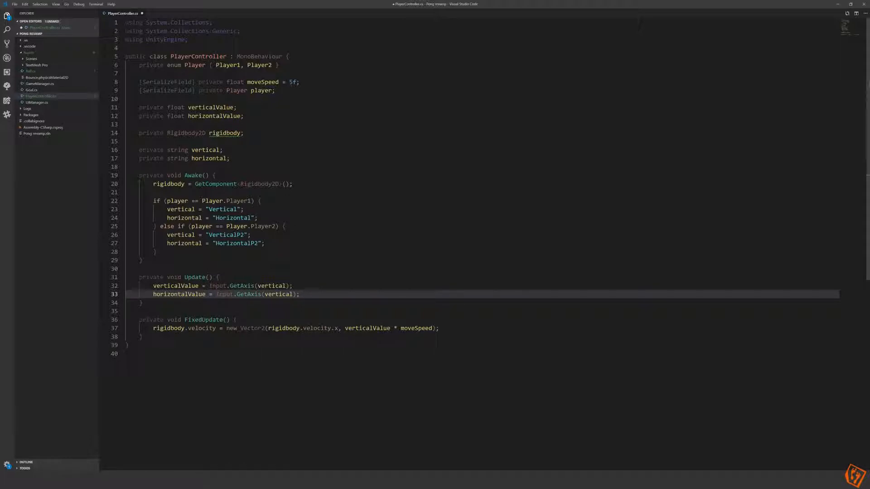
{"action": "double_click", "coordinate": [272, 294]}
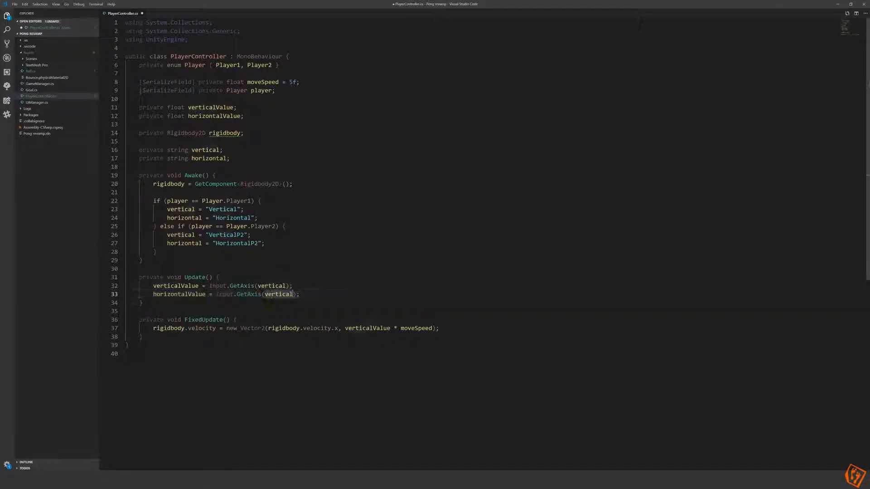
{"action": "type", "text": "hori"}
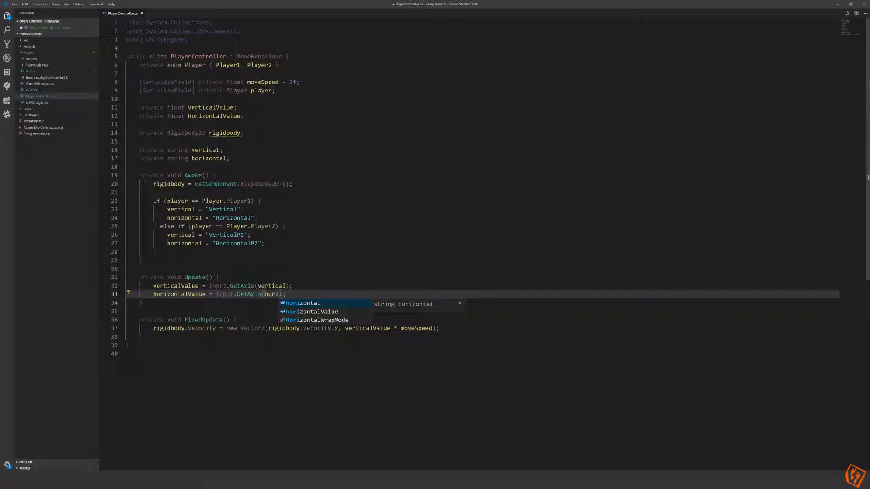
{"action": "key", "text": "Return"}
{"action": "left_click", "coordinate": [237, 329]}
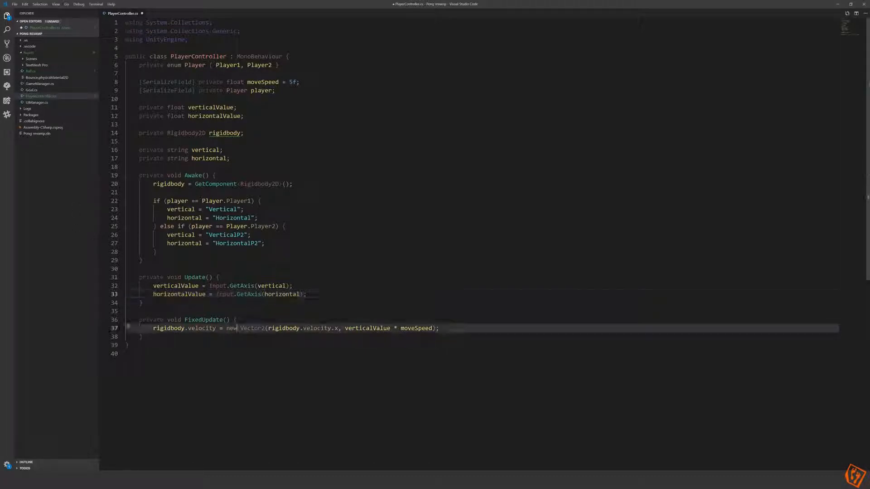
- In FixedUpdate, replace the velocity vector's x argument rigidbody.velocity.x with horizontalValue * moveSpeed and save the script
{"action": "left_click_drag", "start_coordinate": [268, 329], "coordinate": [338, 329]}
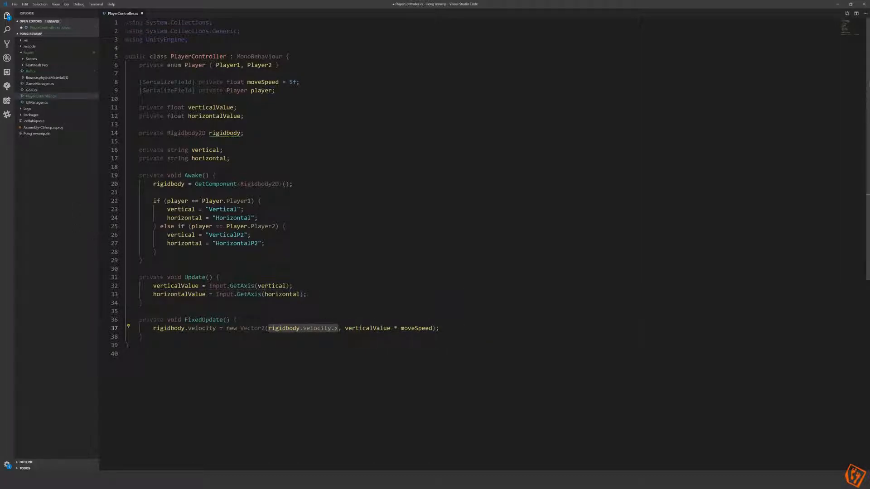
{"action": "type", "text": "hori"}
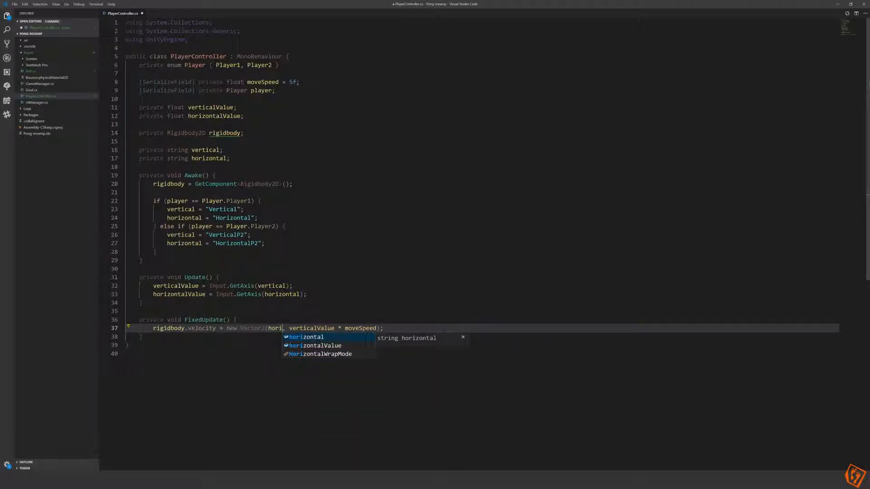
{"action": "key", "text": "Return"}
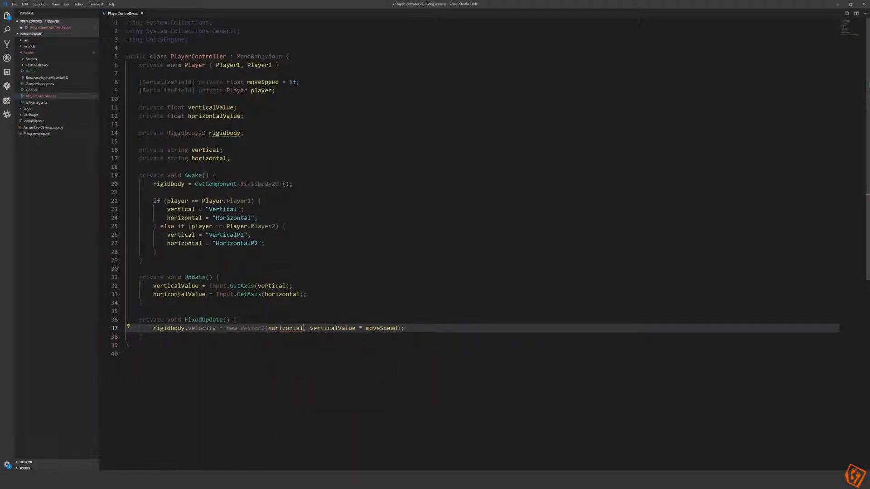
{"action": "type", "text": "Value * s"}
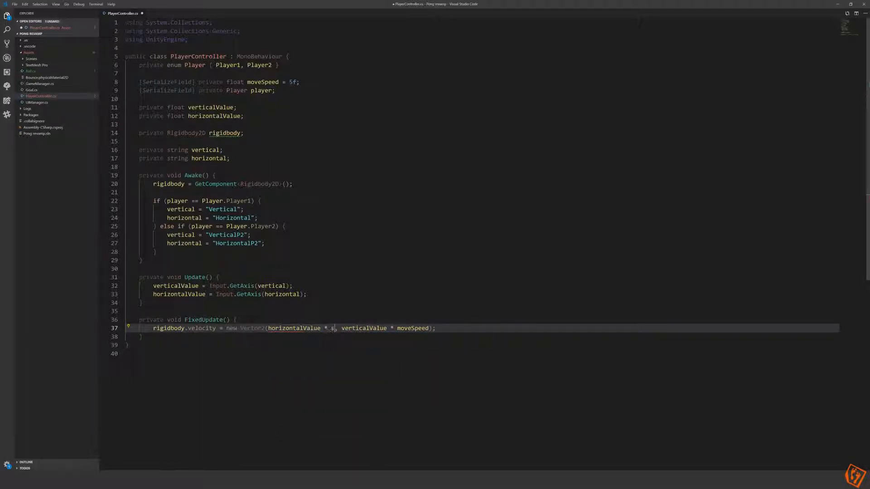
{"action": "type", "text": "peed"}
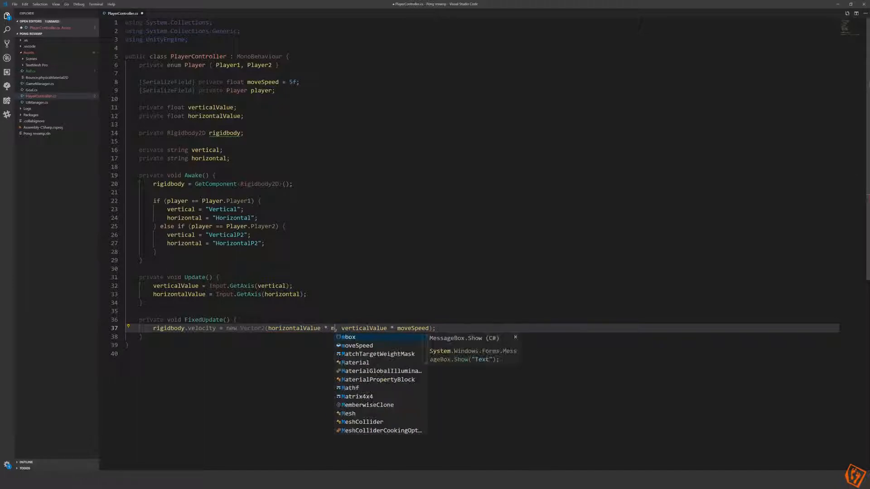
{"action": "key", "text": "Return"}
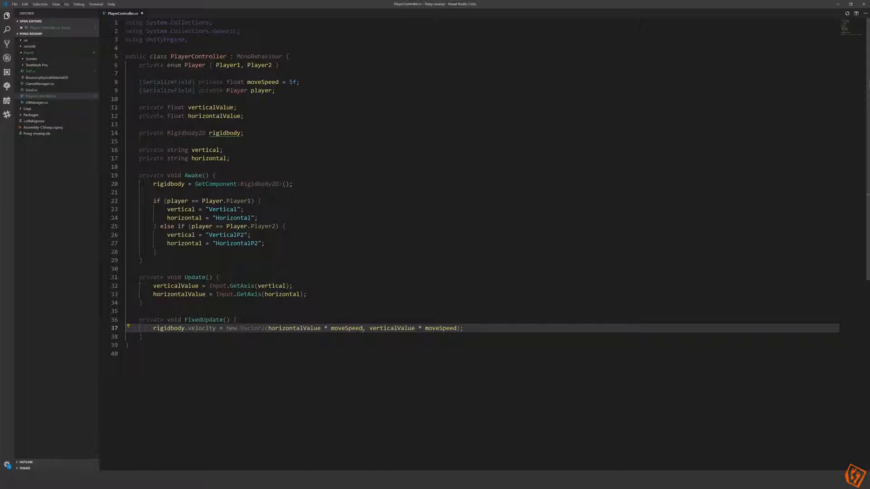
- Switch to Unity, run the game and test moving Player1's paddle vertically and horizontally with the WASD controls
{"action": "left_click", "coordinate": [833, 6]}
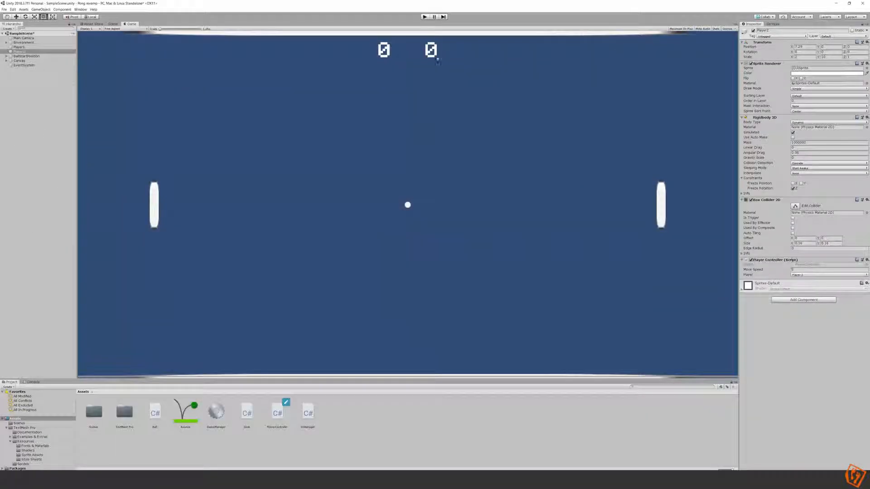
{"action": "left_click", "coordinate": [424, 16]}
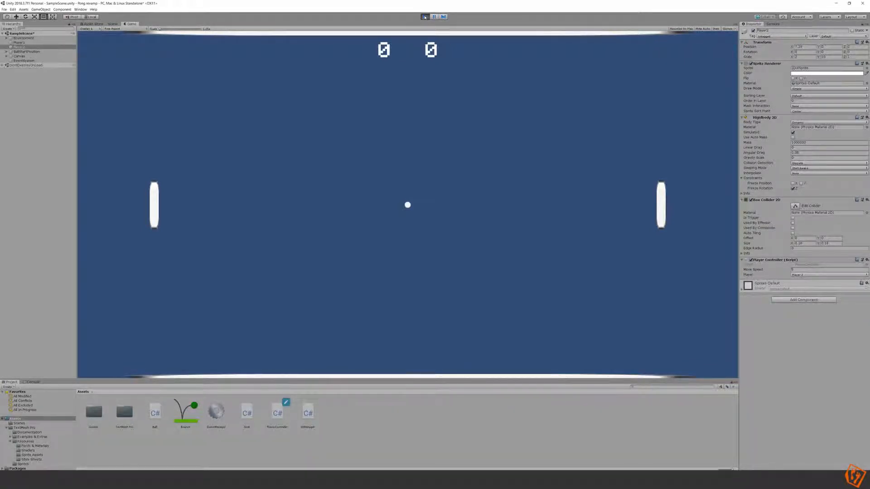
{"action": "key", "text": "d"}
{"action": "key", "text": "w"}
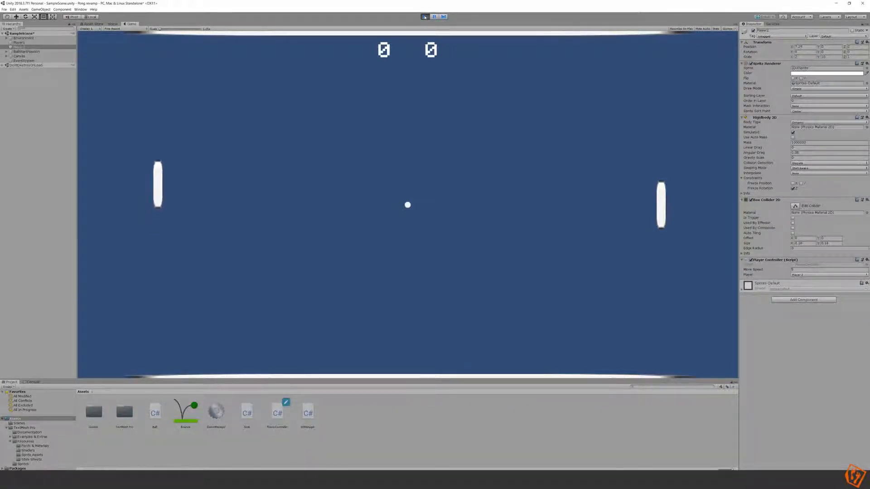
{"action": "key", "text": "d"}
{"action": "key", "text": "s"}
{"action": "key", "text": "a"}
{"action": "key", "text": "s"}
{"action": "key", "text": "d"}
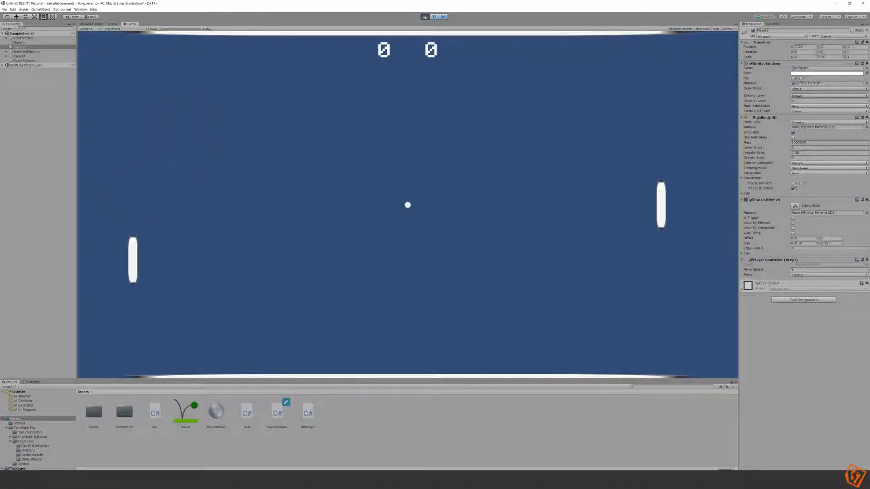
{"action": "key", "text": "w"}
{"action": "key", "text": "d"}
{"action": "key", "text": "w"}
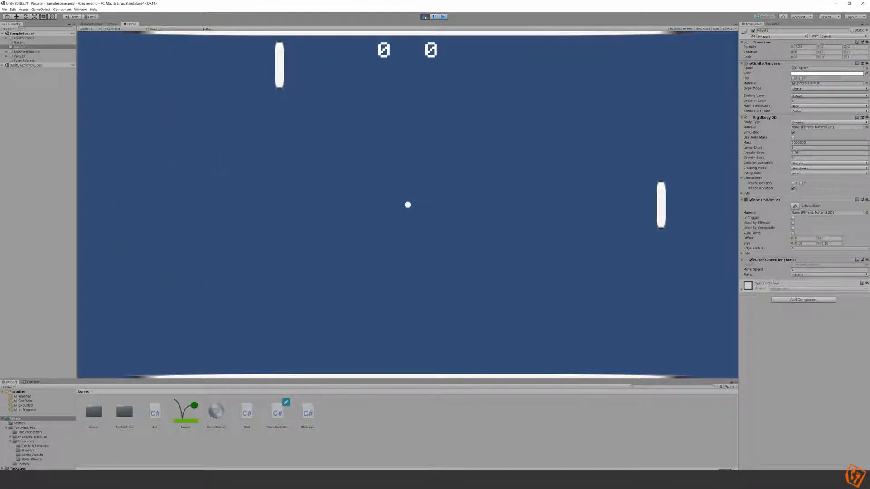
{"action": "key", "text": "a"}
{"action": "key", "text": "s"}
{"action": "key", "text": "d"}
{"action": "key", "text": "a"}
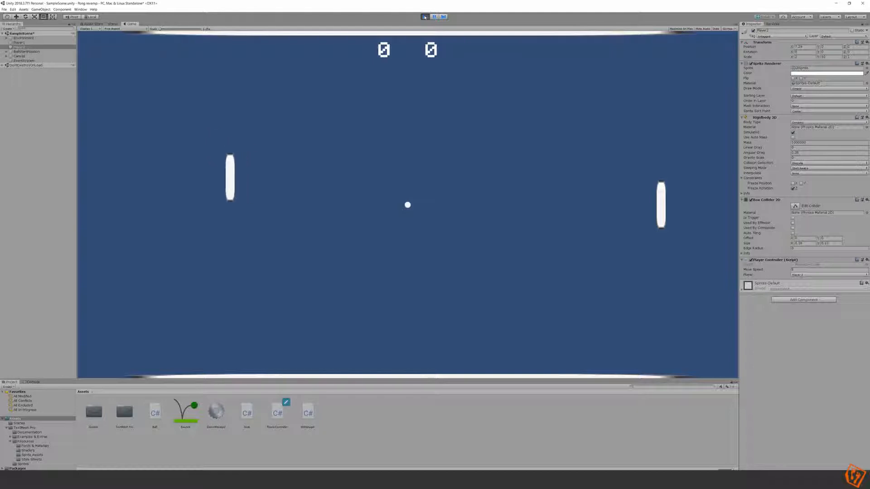
- Test Player2's paddle in the running game by steering it in all four directions with the arrow controls
{"action": "key", "text": "Up"}
{"action": "key", "text": "Left"}
{"action": "key", "text": "Down"}
{"action": "key", "text": "Left"}
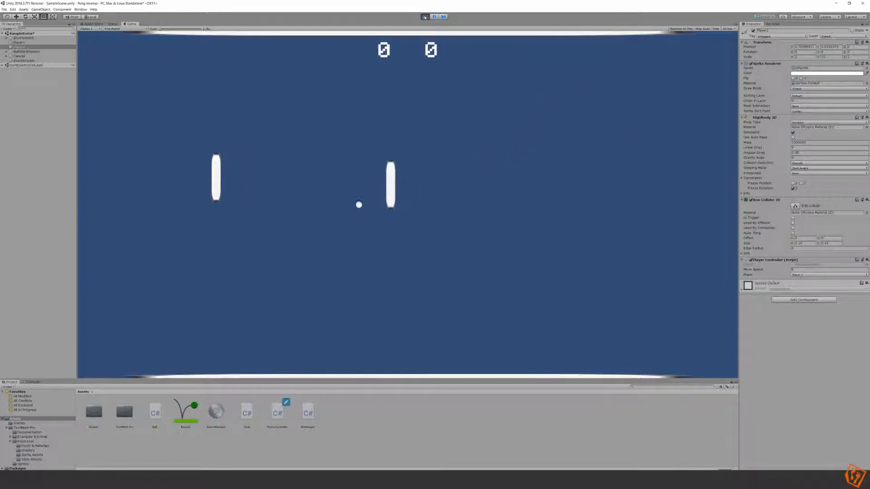
{"action": "key", "text": "Up"}
{"action": "key", "text": "Right"}
{"action": "key", "text": "Down"}
{"action": "key", "text": "Right"}
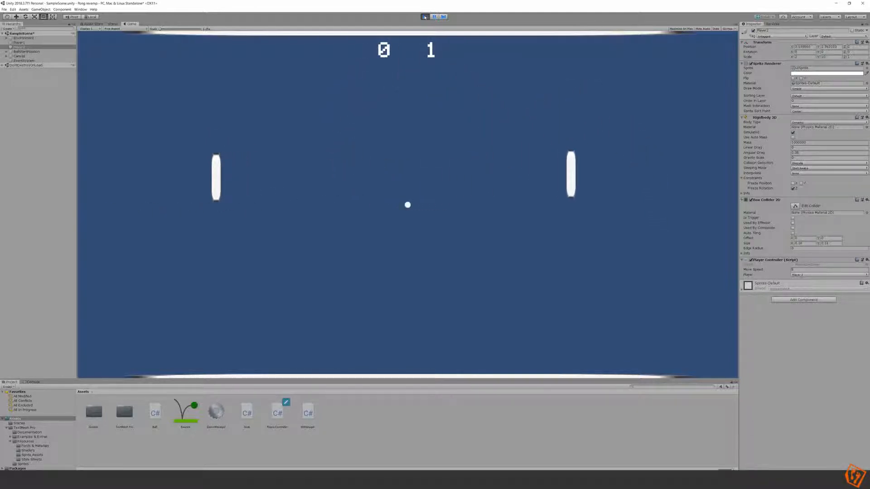
{"action": "key", "text": "Left"}
{"action": "key", "text": "Up"}
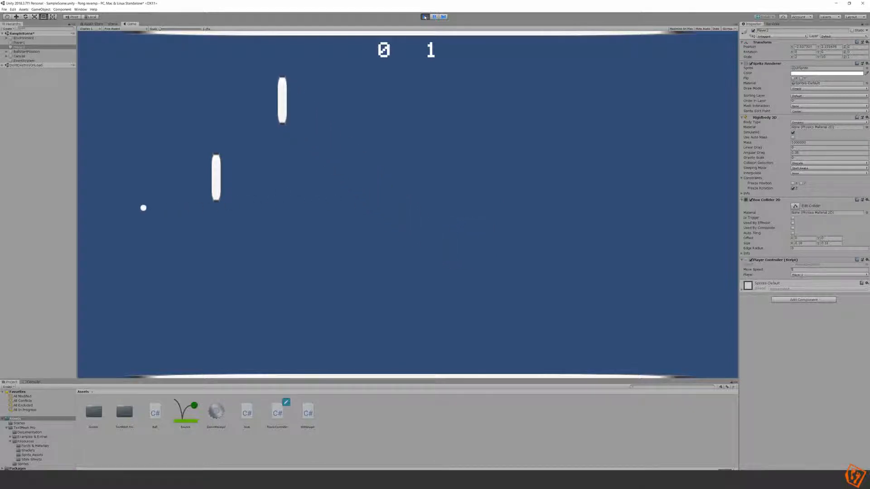
{"action": "key", "text": "Down"}
{"action": "key", "text": "Right"}
{"action": "key", "text": "Up"}
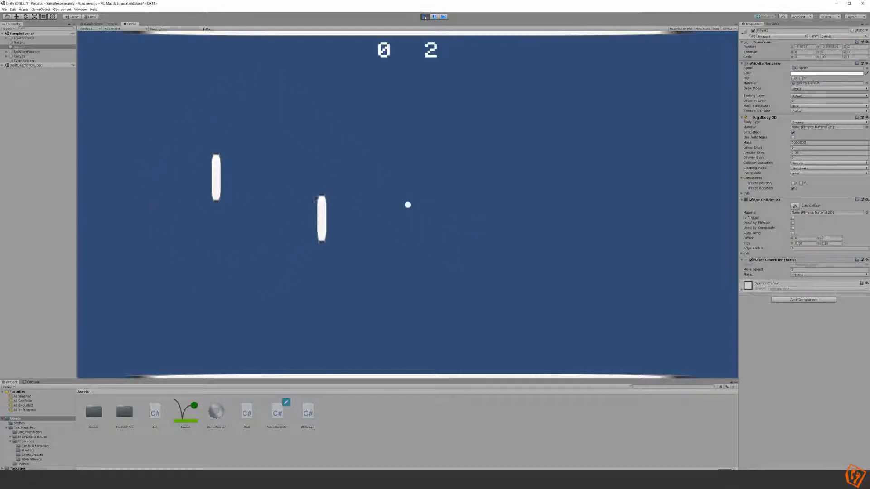
{"action": "key", "text": "Right"}
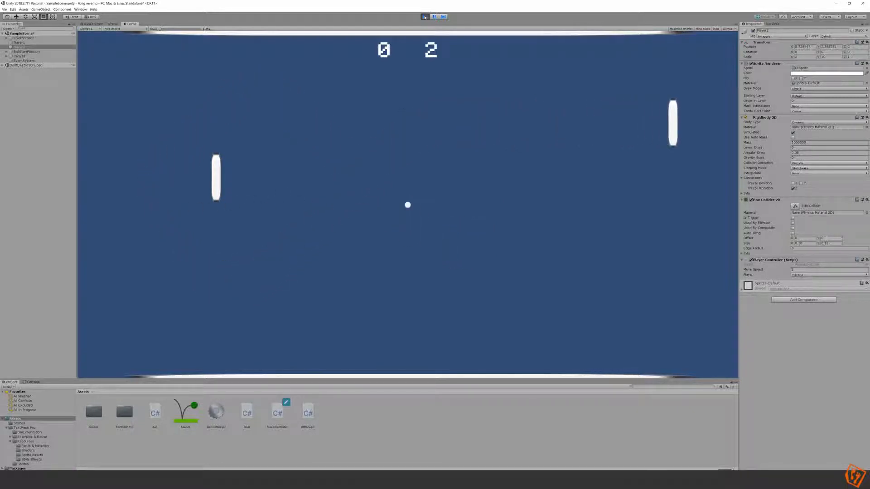
{"action": "key", "text": "Left"}
{"action": "key", "text": "Up"}
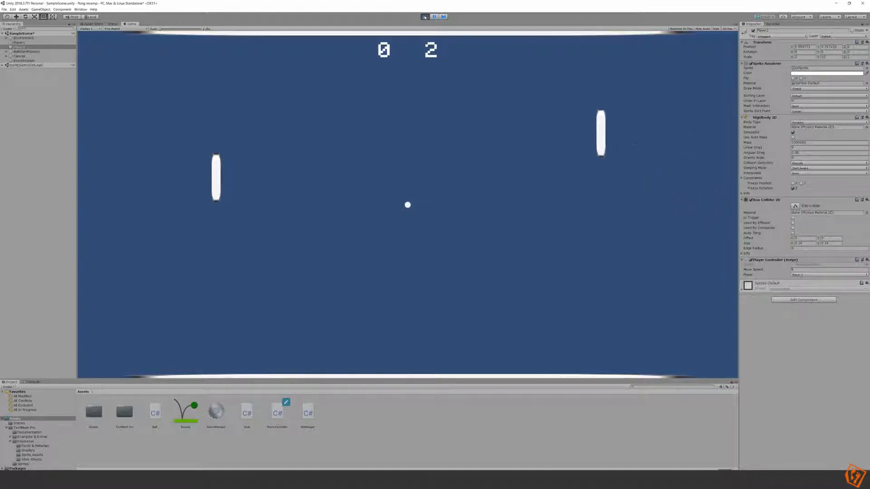
{"action": "key", "text": "Down"}
{"action": "key", "text": "Right"}
{"action": "key", "text": "Up"}
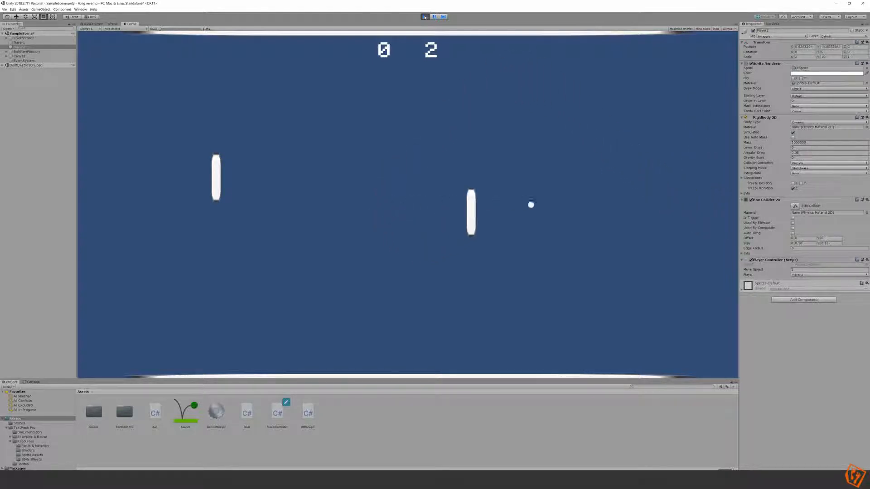
{"action": "key", "text": "Down"}
{"action": "key", "text": "Left"}
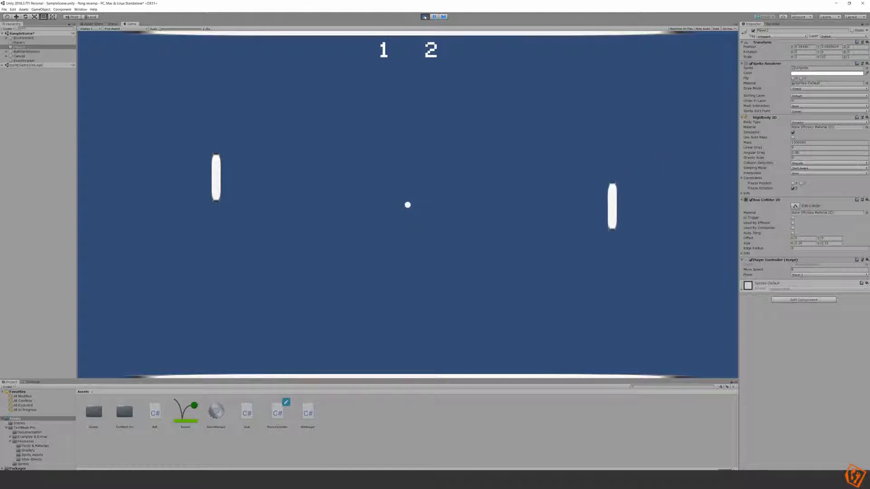
{"action": "key", "text": "Up"}
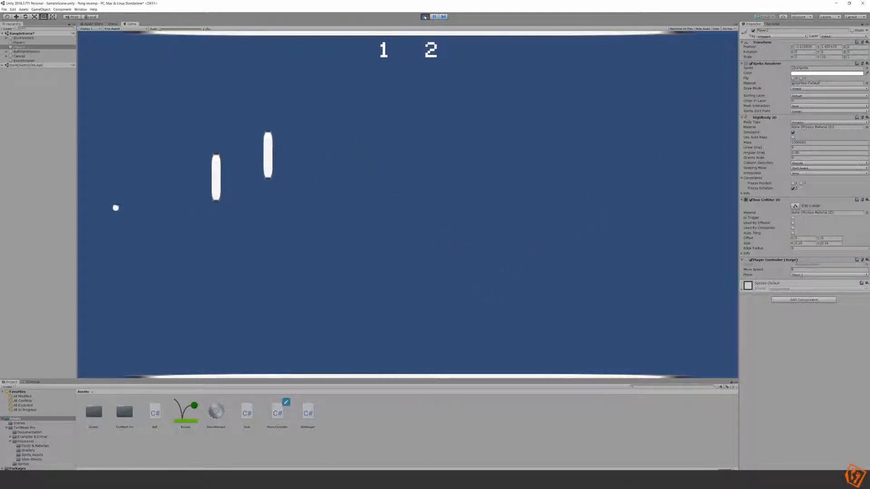
{"action": "key", "text": "Down"}
{"action": "key", "text": "Right"}
{"action": "key", "text": "Up"}
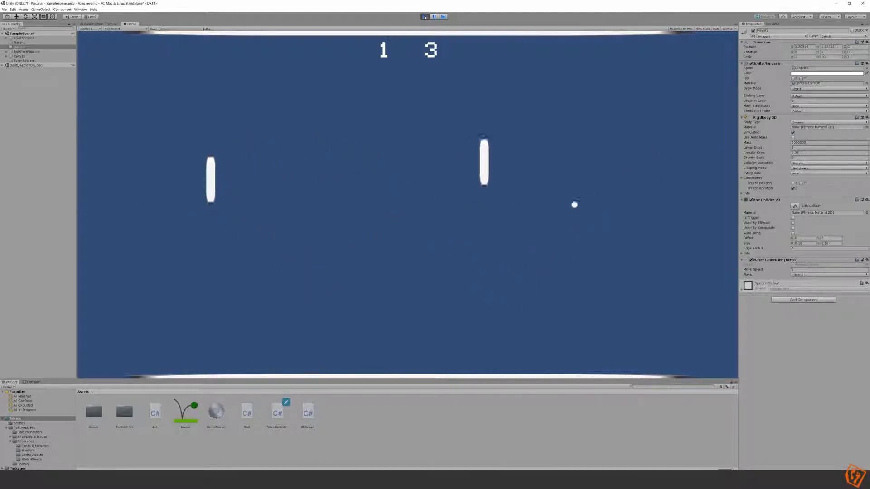
{"action": "key", "text": "Down"}
{"action": "key", "text": "Left"}
{"action": "key", "text": "Up"}
{"action": "key", "text": "Right"}
{"action": "key", "text": "Up"}
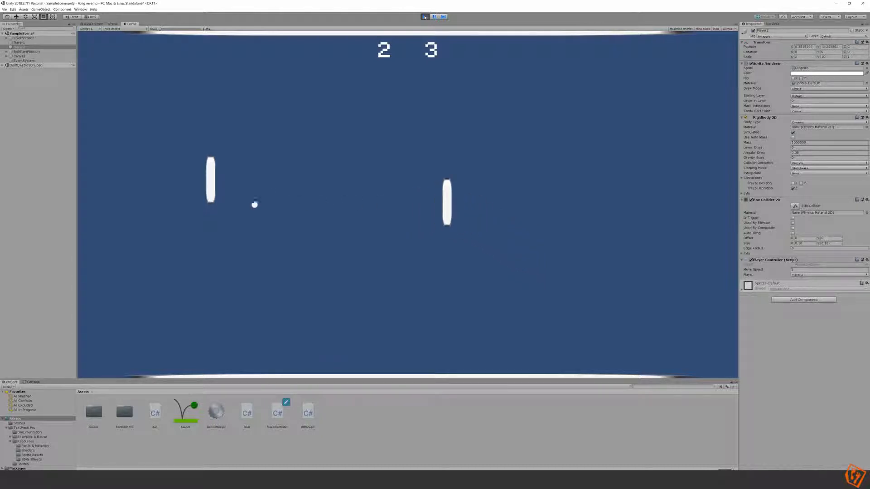
{"action": "key", "text": "Left"}
{"action": "key", "text": "Right"}
{"action": "key", "text": "Left"}
{"action": "key", "text": "Left"}
{"action": "key", "text": "Up"}
{"action": "key", "text": "Right"}
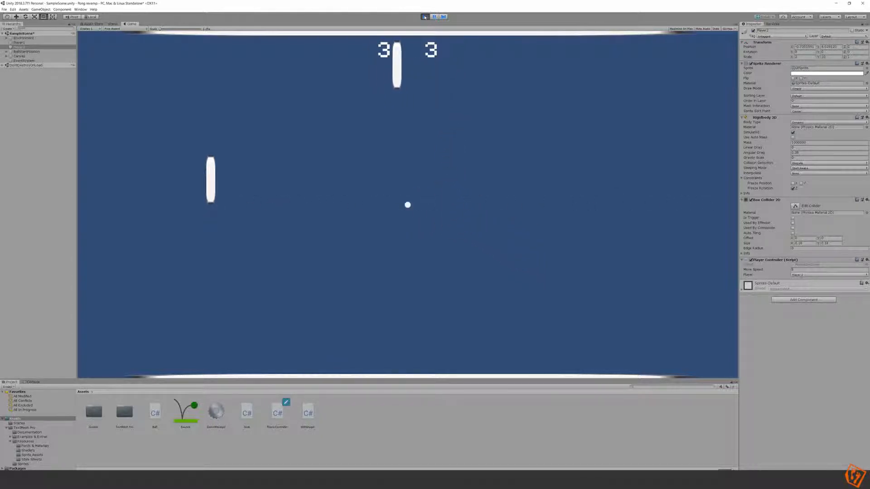
{"action": "key", "text": "Down"}
{"action": "key", "text": "Down"}
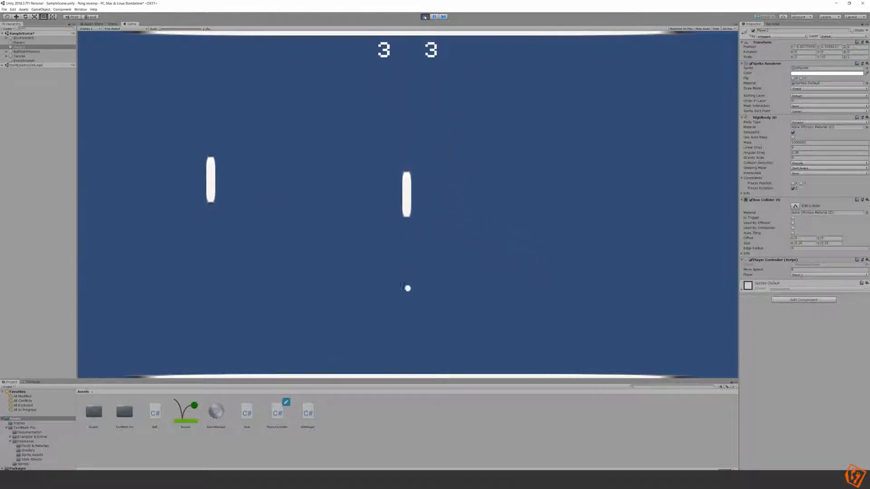
{"action": "key", "text": "Left"}
{"action": "key", "text": "Right"}
{"action": "key", "text": "Right"}
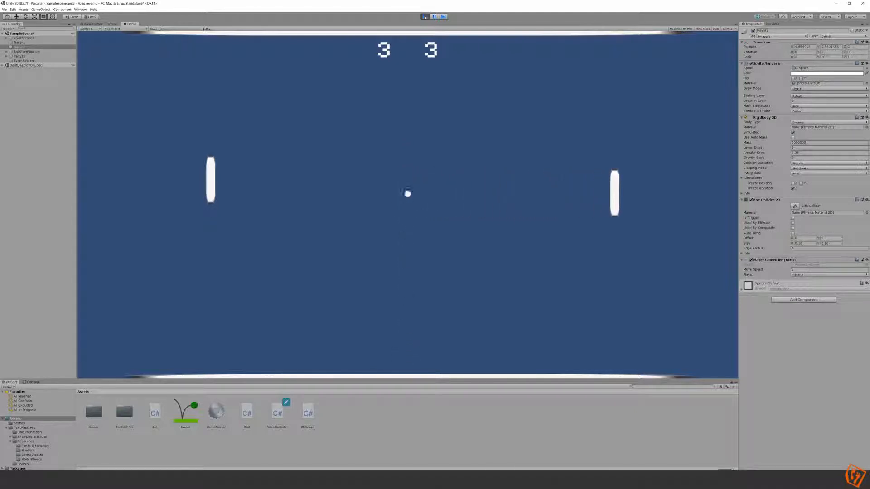
{"action": "key", "text": "Up"}
{"action": "key", "text": "Down"}
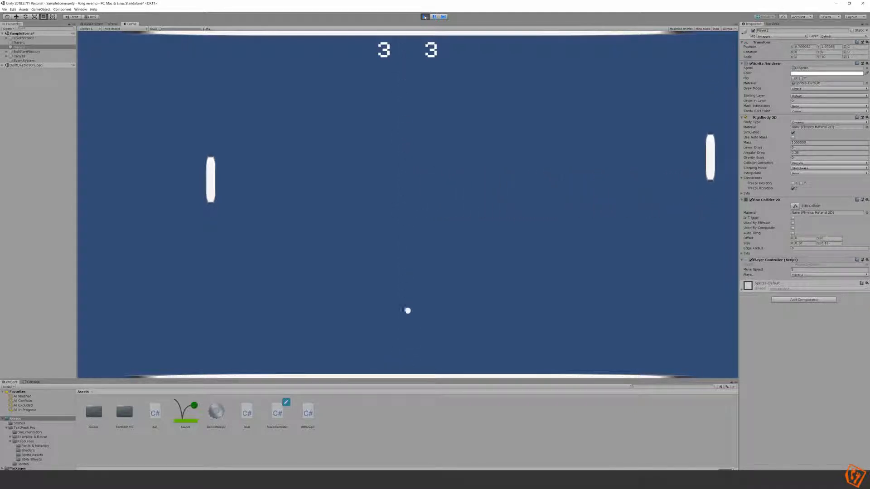
{"action": "key", "text": "Up"}
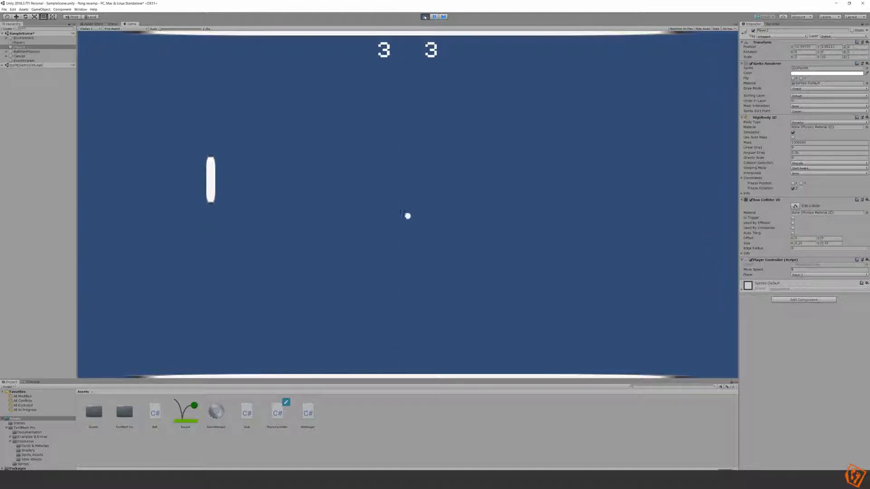
- Recheck Player1's paddle by moving it sideways and downward, and stop the game
{"action": "key", "text": "d"}
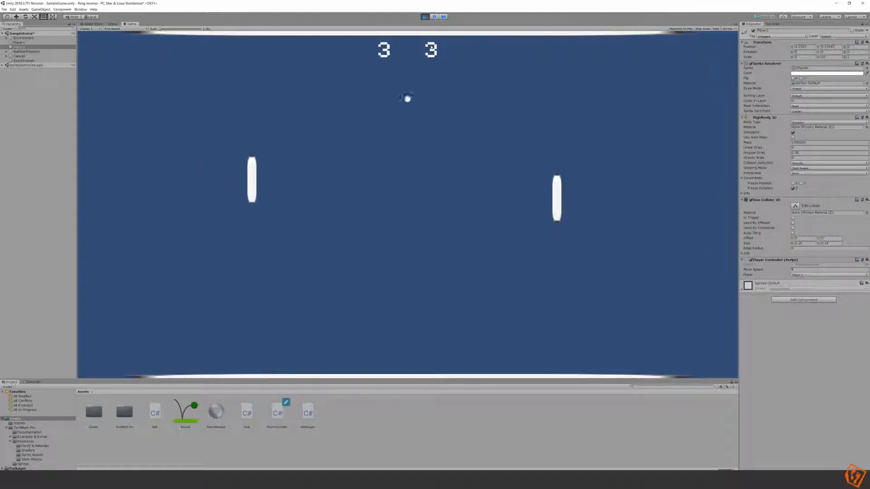
{"action": "key", "text": "a"}
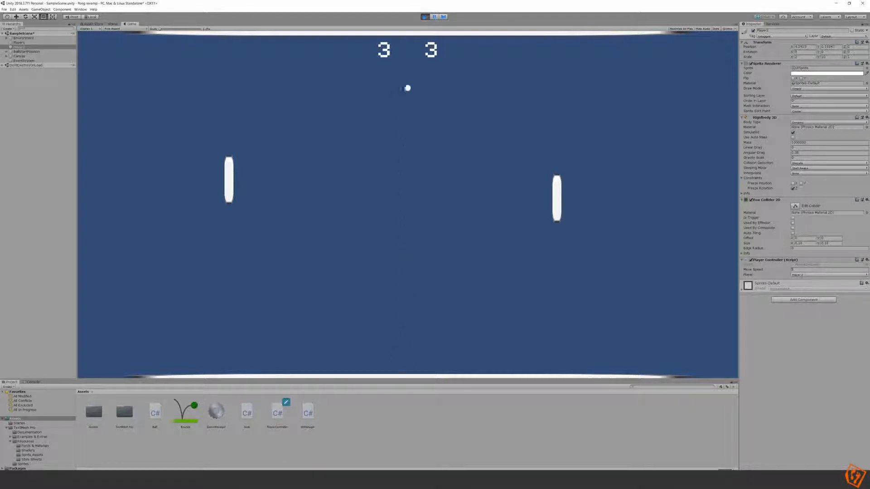
{"action": "key", "text": "d"}
{"action": "key", "text": "s"}
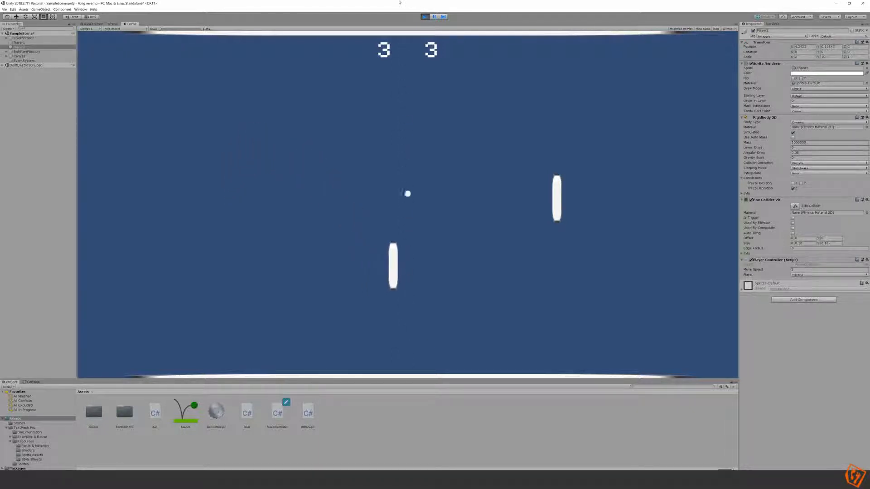
{"action": "left_click", "coordinate": [425, 17]}
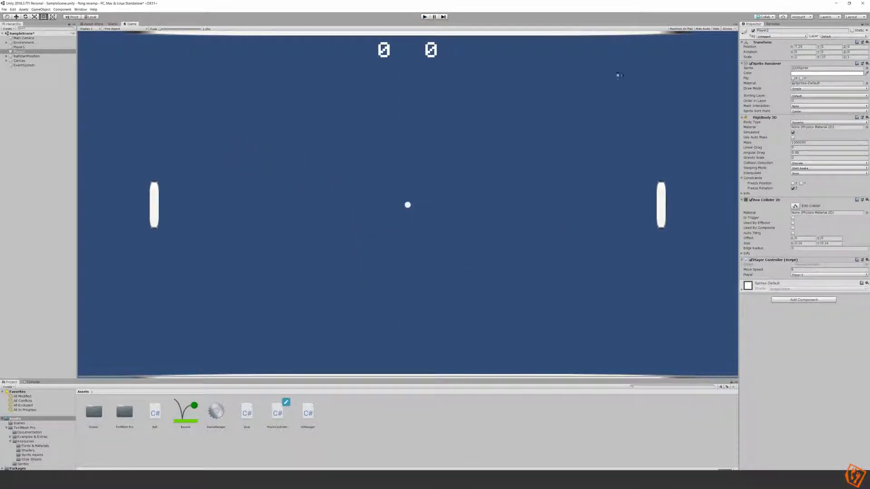
- Publish the changes through Collaborate with the message "Implemented individual controller", saving the modified scene
{"action": "left_click", "coordinate": [761, 17]}
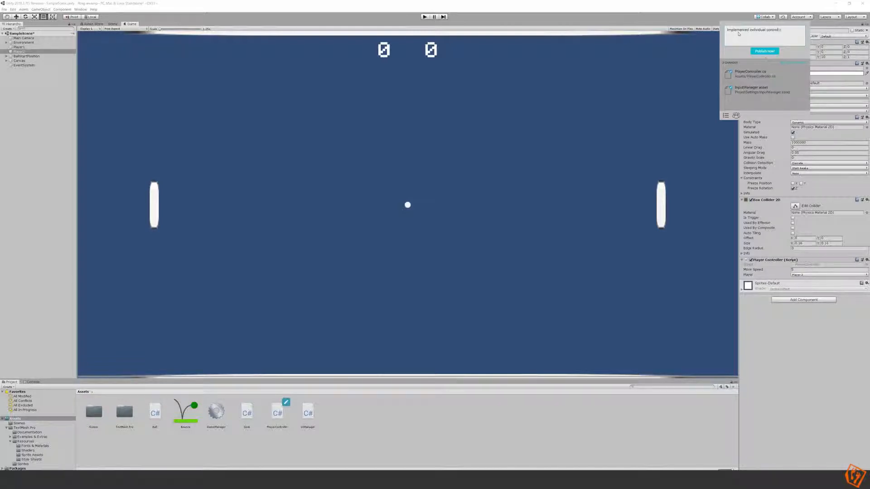
{"action": "left_click", "coordinate": [771, 51]}
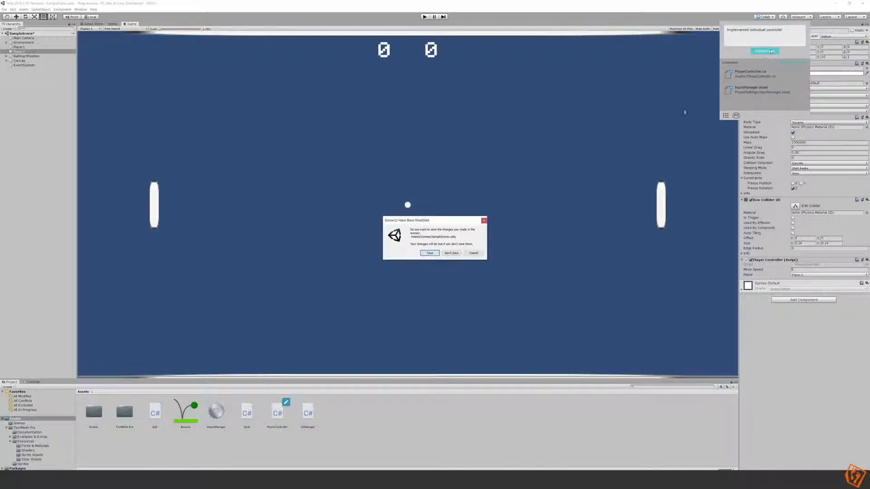
{"action": "left_click", "coordinate": [434, 255]}
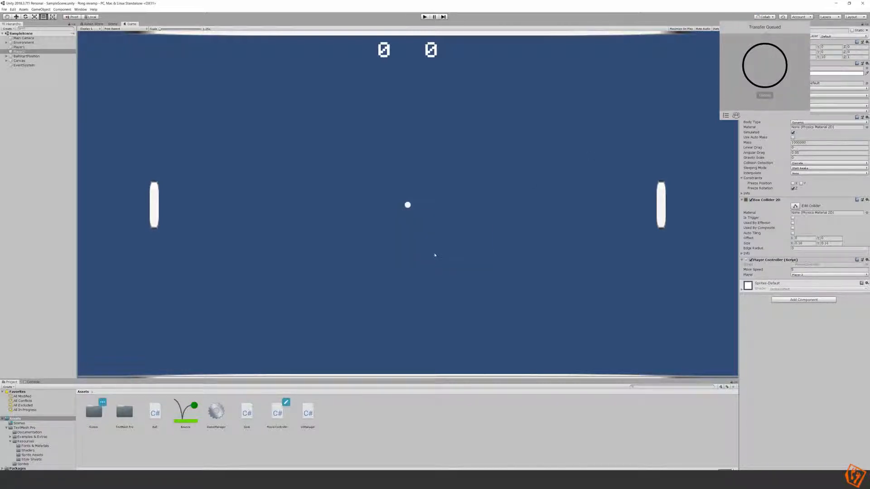